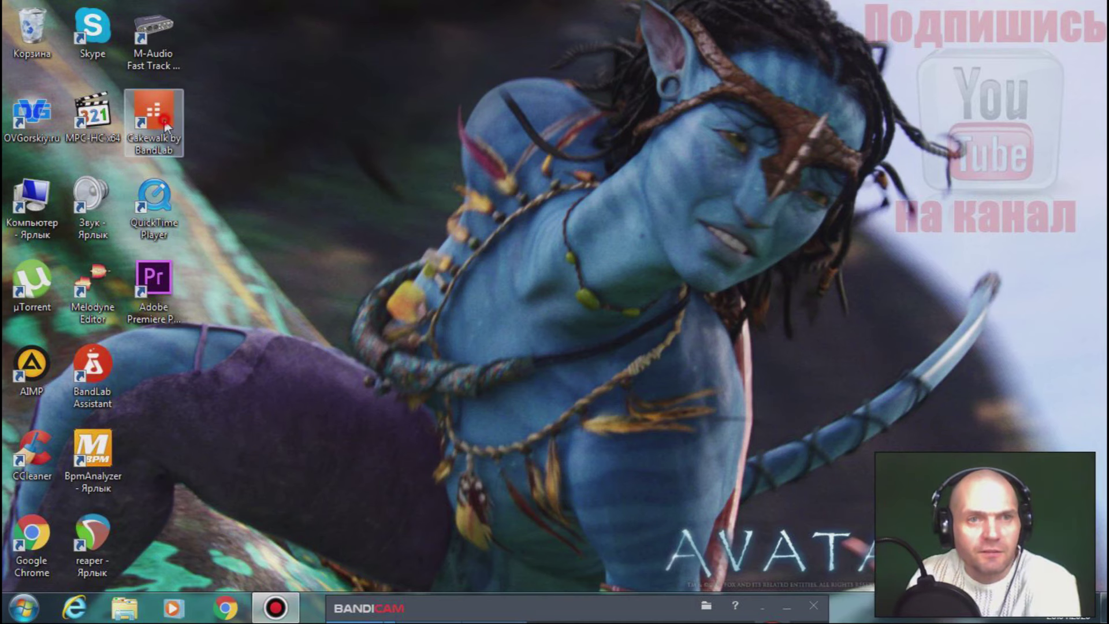
Step: Launch Cakewalk by BandLab in full screen and create a project from the Basic.cwt template
{"action": "double_click", "coordinate": [164, 121]}
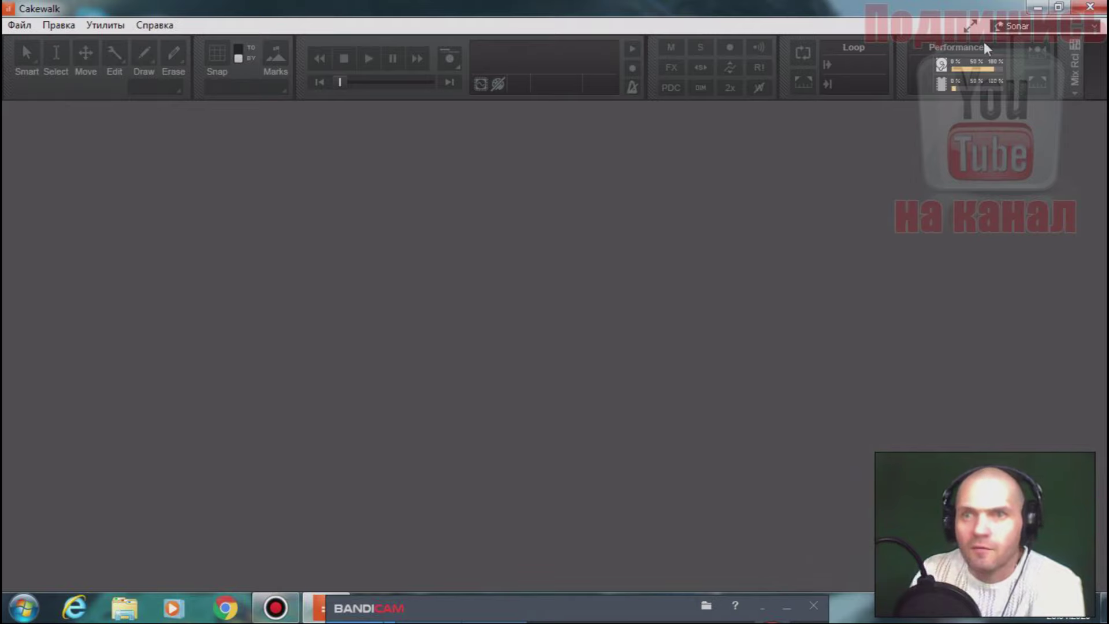
{"action": "left_click", "coordinate": [972, 26]}
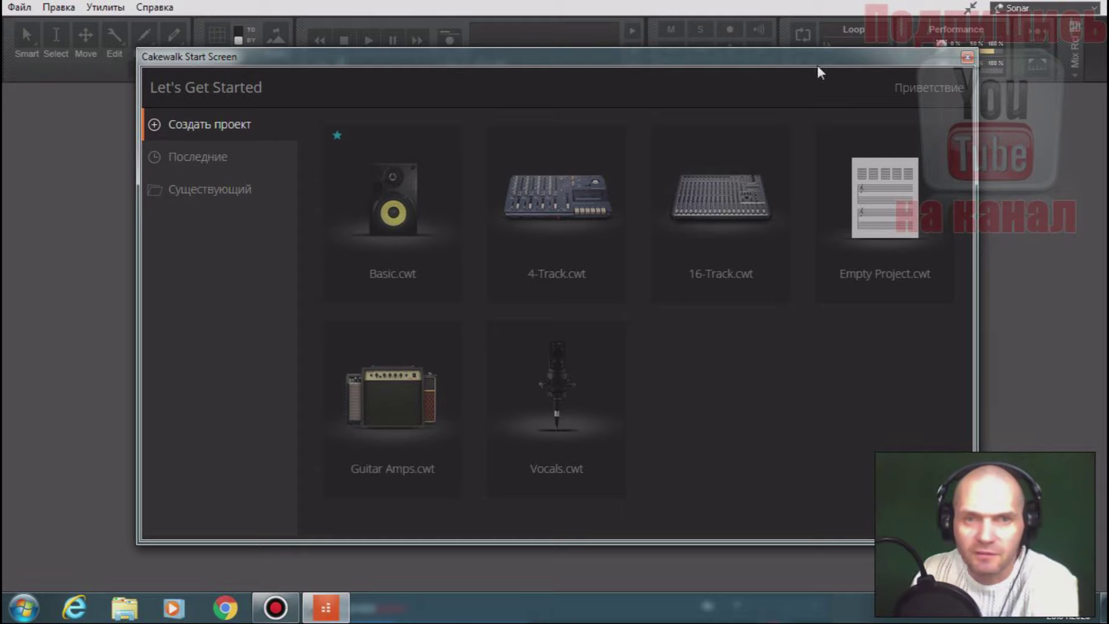
{"action": "mouse_move", "coordinate": [408, 203]}
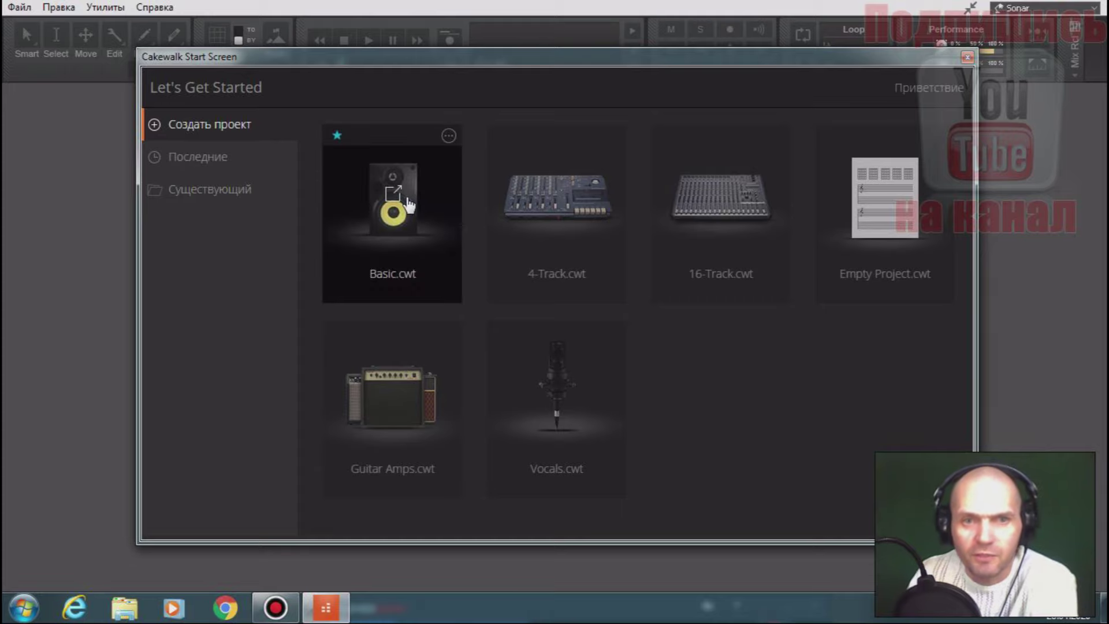
{"action": "left_click", "coordinate": [408, 203]}
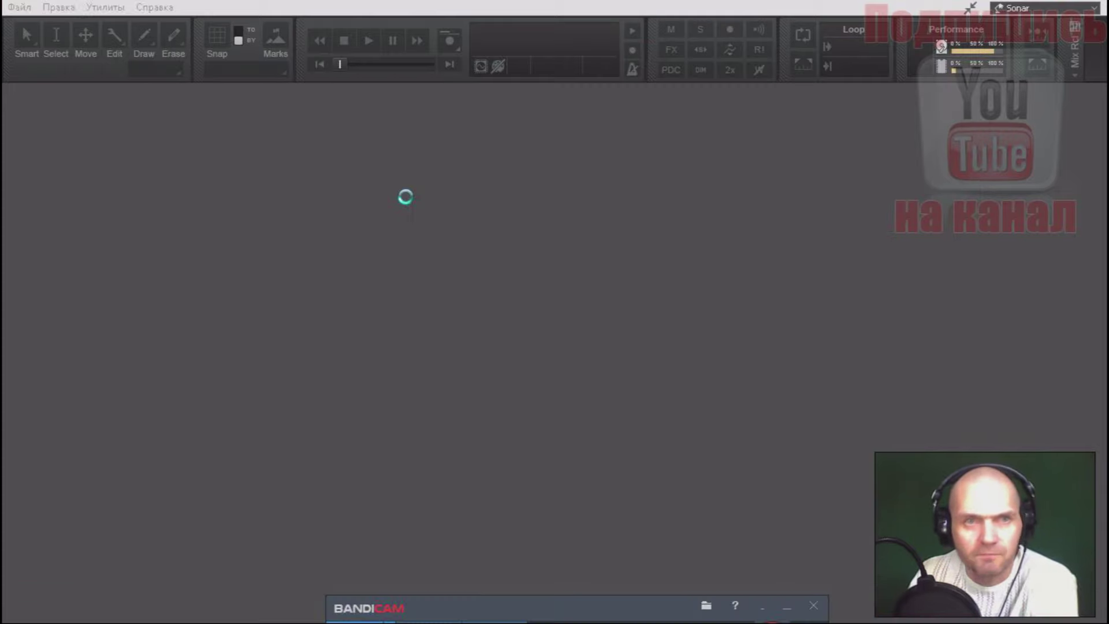
Step: Preview the Arranger and Mix workspaces, returning to the Sonar workspace
{"action": "left_click", "coordinate": [998, 8]}
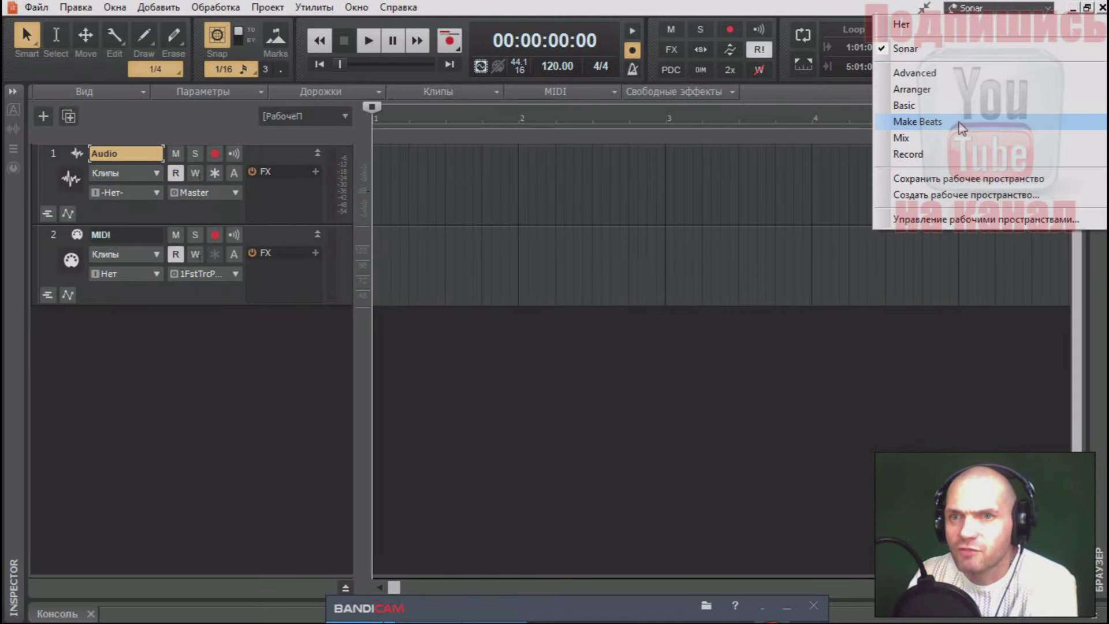
{"action": "left_click", "coordinate": [959, 91]}
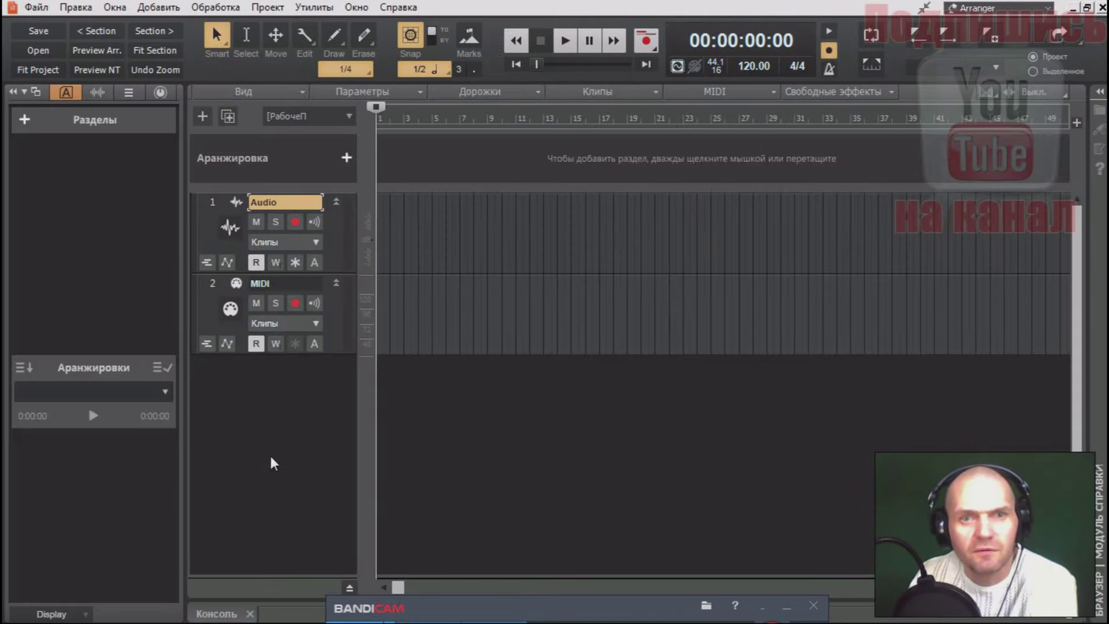
{"action": "left_click", "coordinate": [1050, 8]}
{"action": "left_click", "coordinate": [956, 138]}
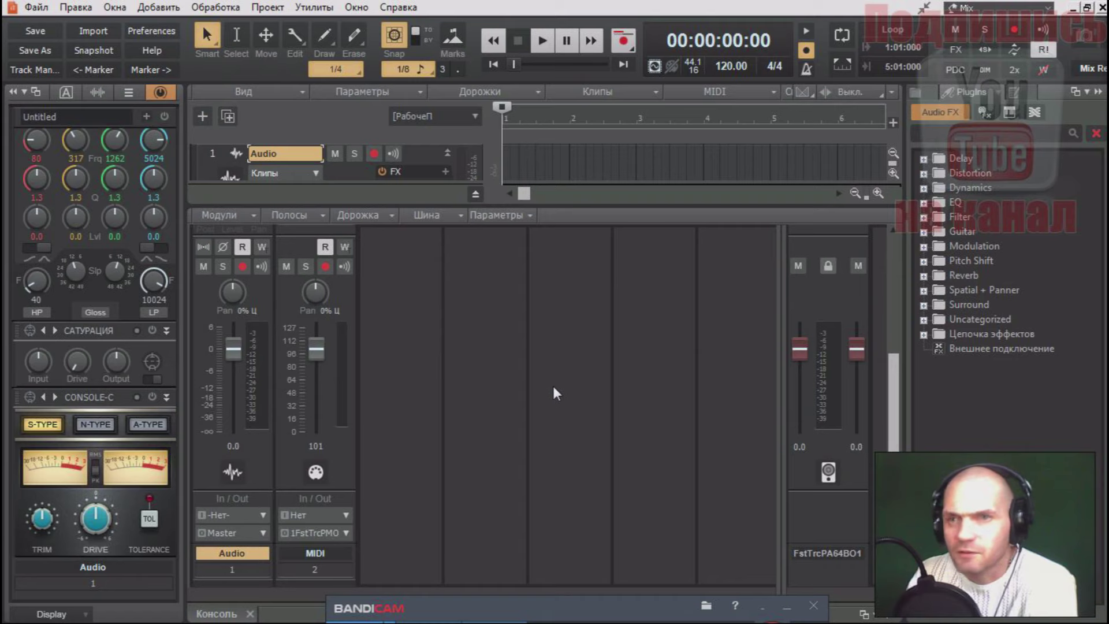
{"action": "left_click", "coordinate": [1046, 8]}
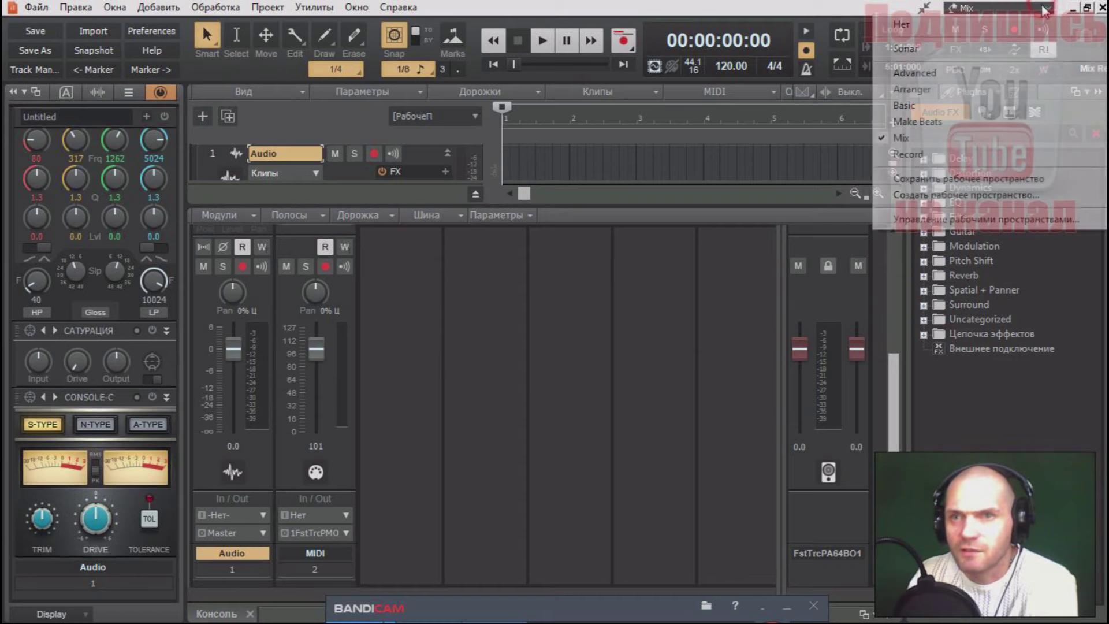
{"action": "left_click", "coordinate": [907, 48]}
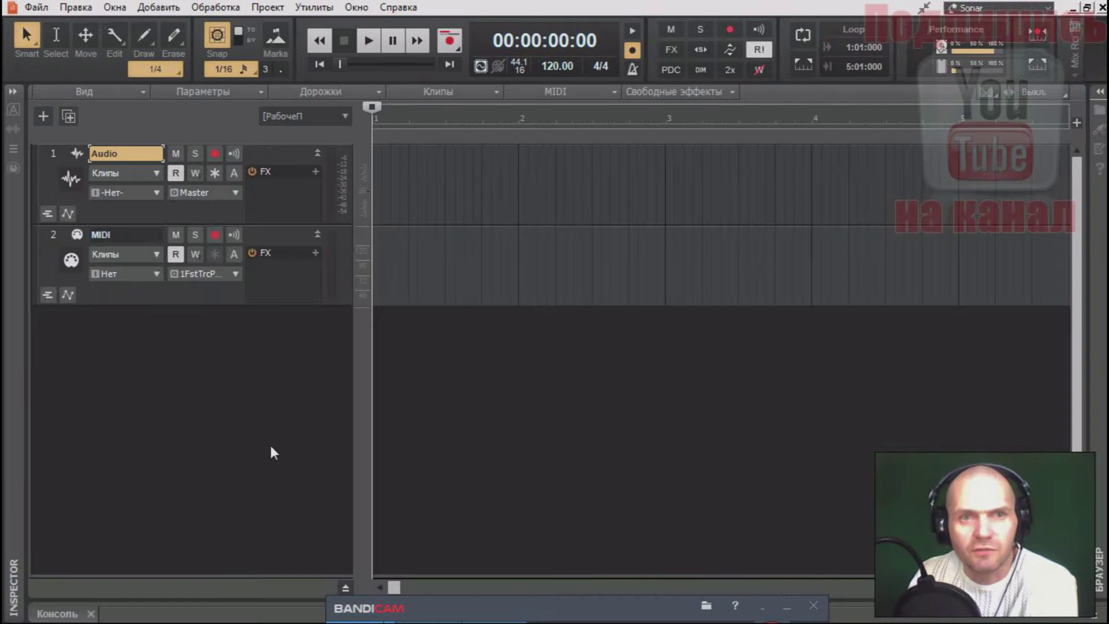
Step: Review which modules the control bar can show and which workspaces are available
{"action": "right_click", "coordinate": [1099, 55]}
{"action": "mouse_move", "coordinate": [832, 60]}
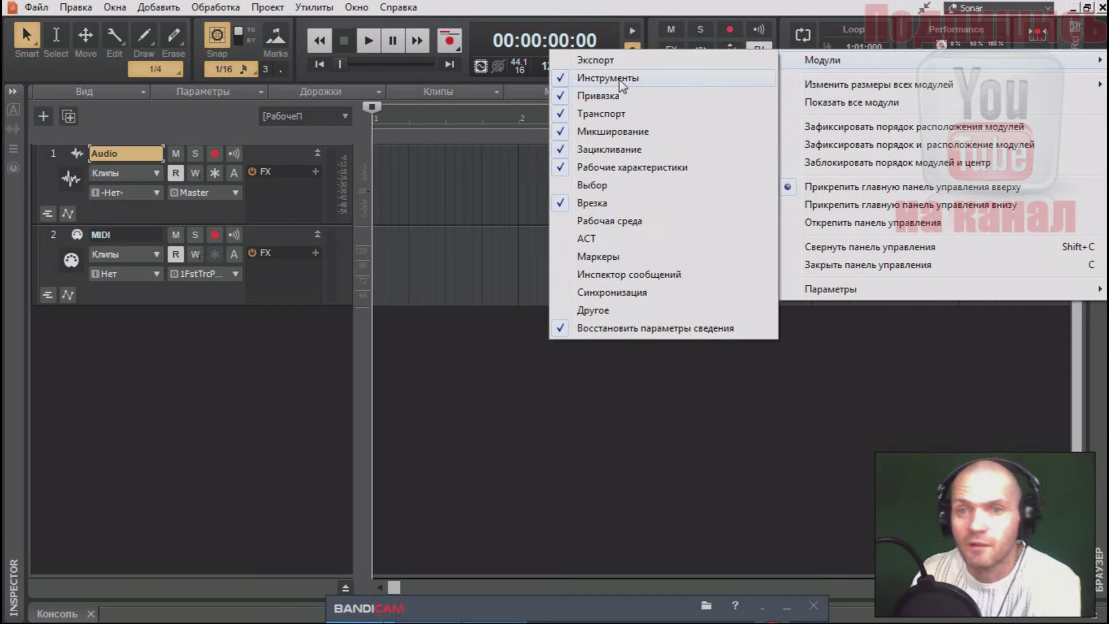
{"action": "left_click", "coordinate": [202, 405]}
{"action": "left_click", "coordinate": [1044, 9]}
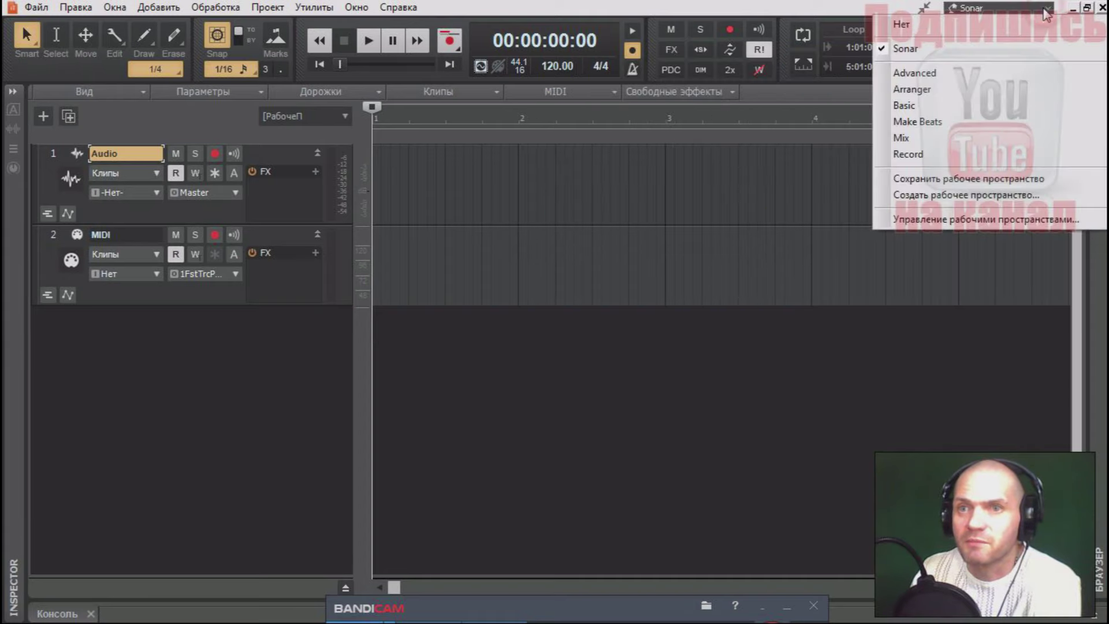
{"action": "left_click", "coordinate": [148, 430]}
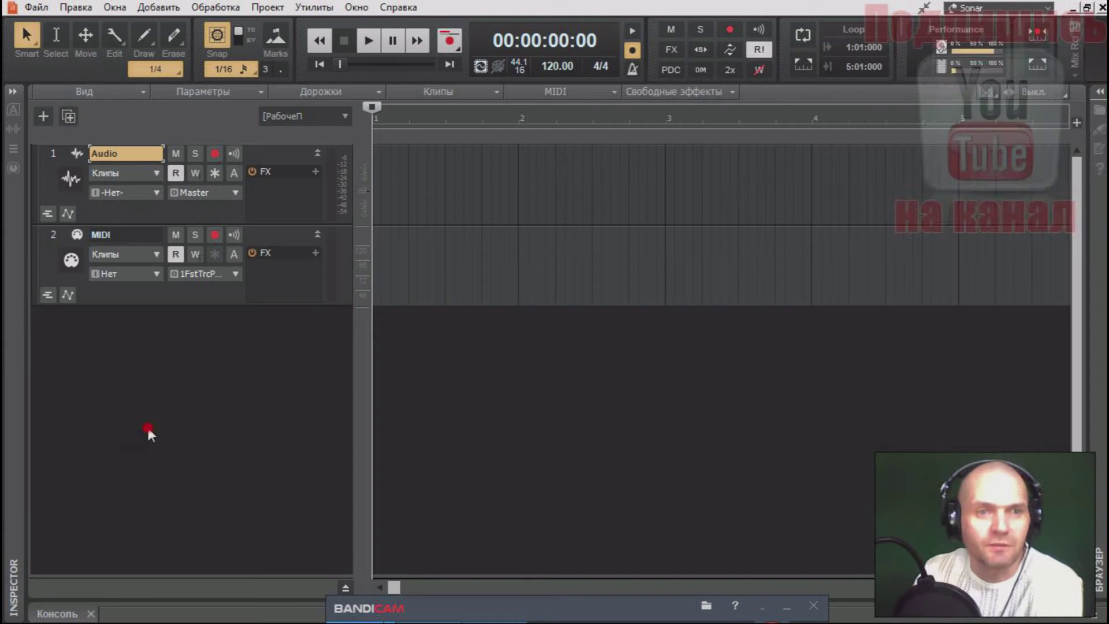
Step: Select the Audio track and look over the Transport module's size options and the collapsed Mix Recall module
{"action": "left_click", "coordinate": [31, 200]}
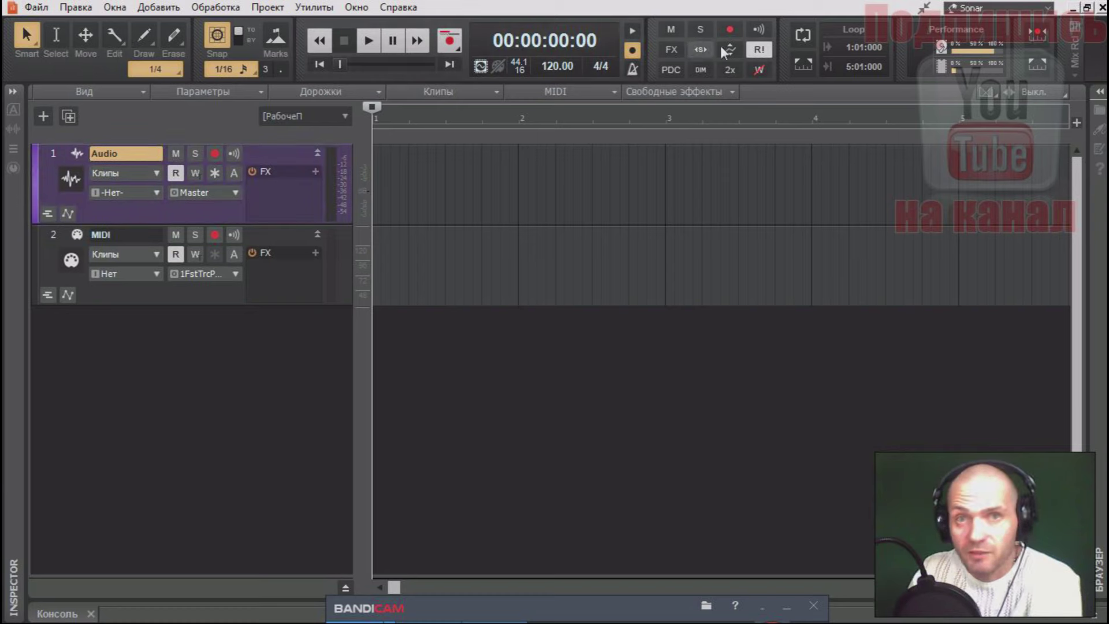
{"action": "right_click", "coordinate": [300, 58]}
{"action": "mouse_move", "coordinate": [508, 71]}
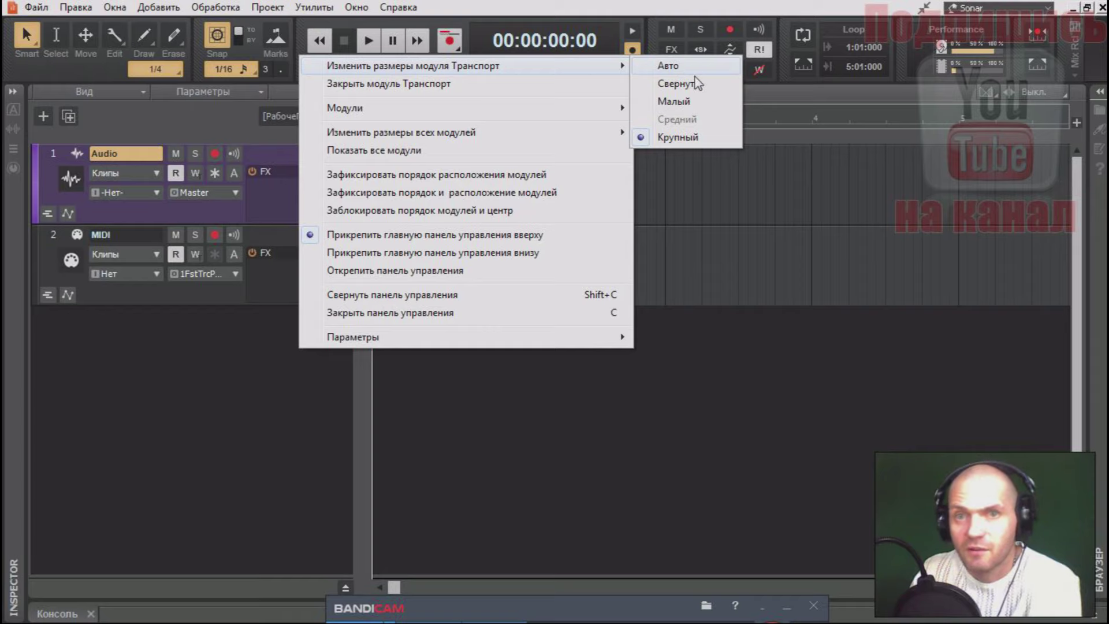
{"action": "left_click", "coordinate": [197, 403]}
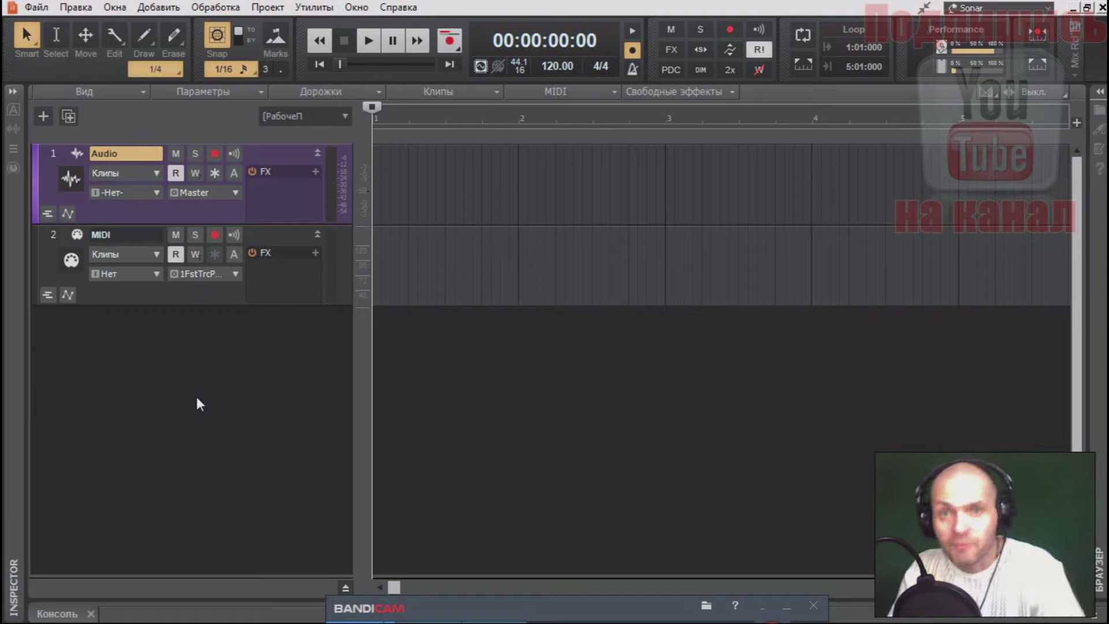
{"action": "left_click", "coordinate": [1077, 58]}
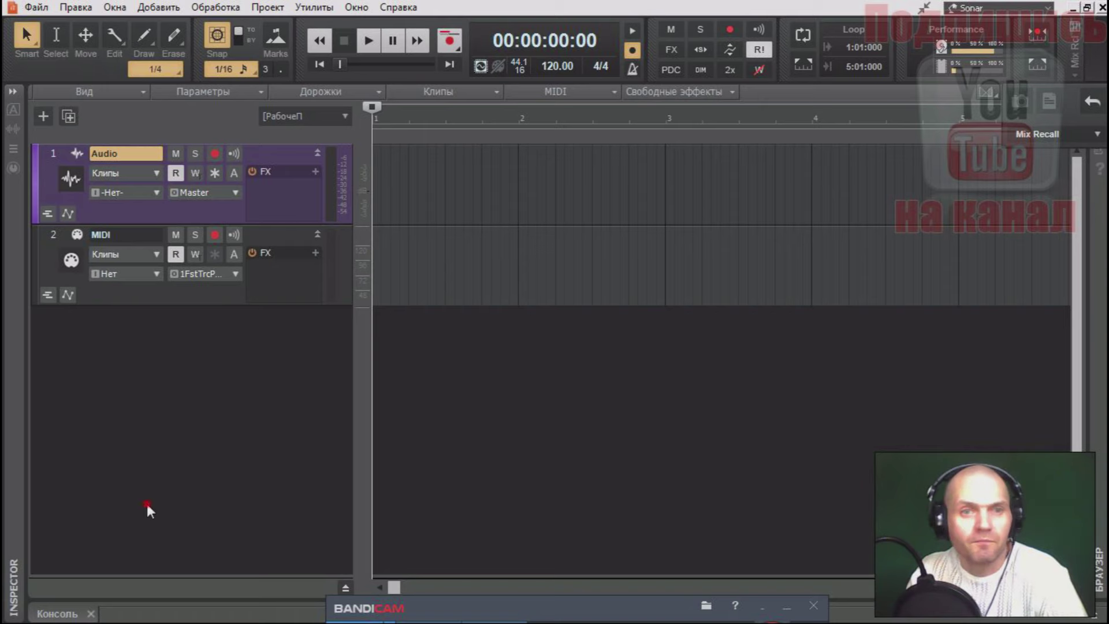
Step: Show the Audio track's ProChannel in the Inspector and switch its console emulator to N-Type, finishing on A-Type
{"action": "key", "text": "i"}
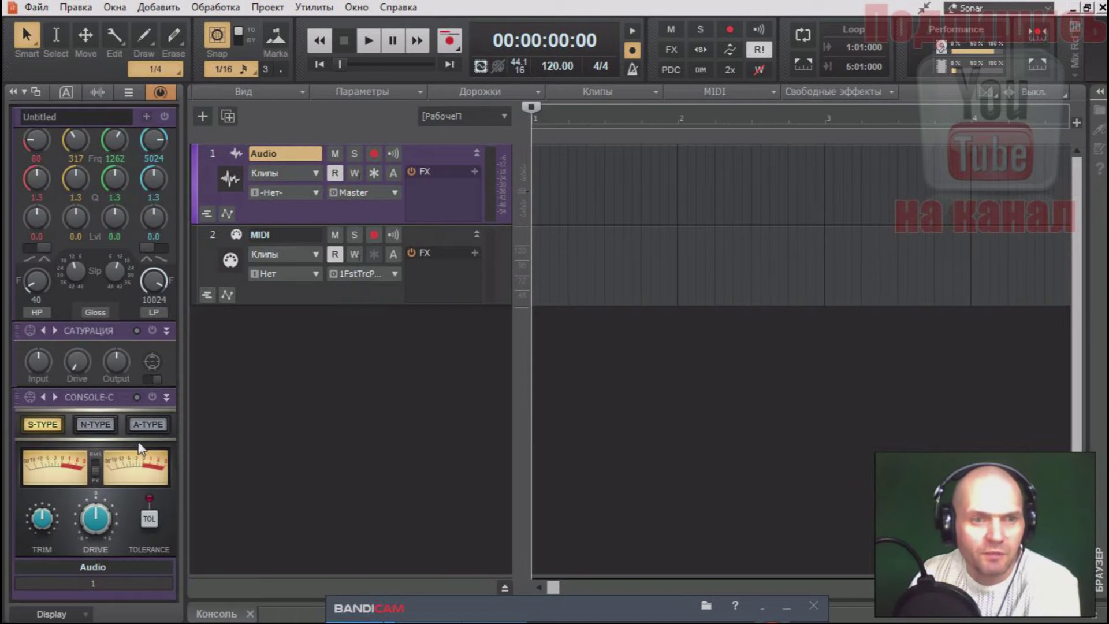
{"action": "left_click", "coordinate": [97, 425]}
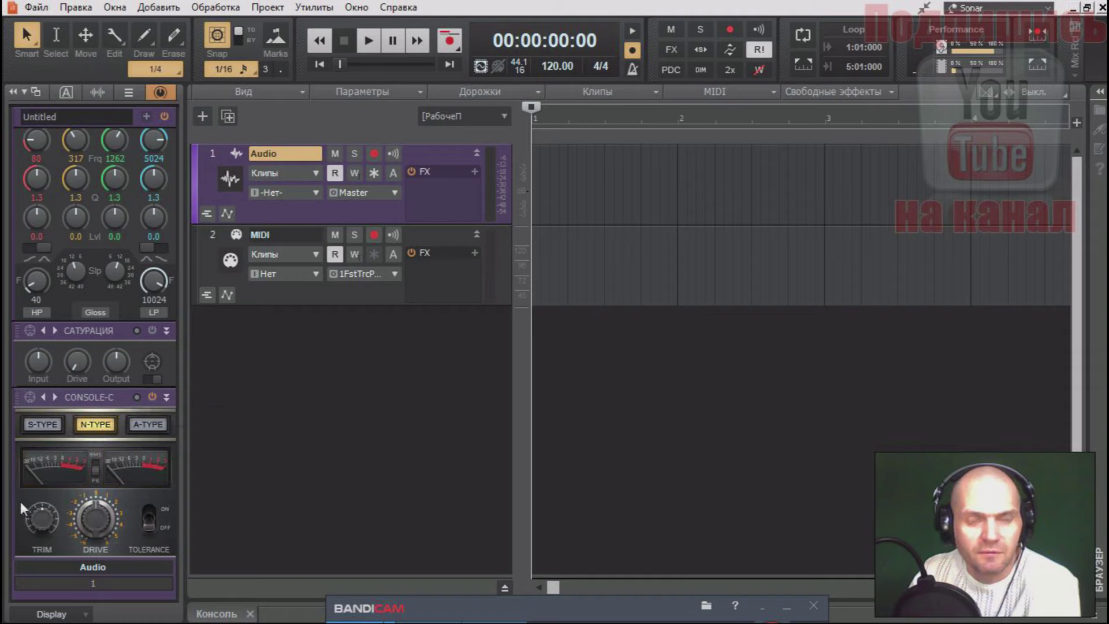
{"action": "left_click", "coordinate": [152, 425]}
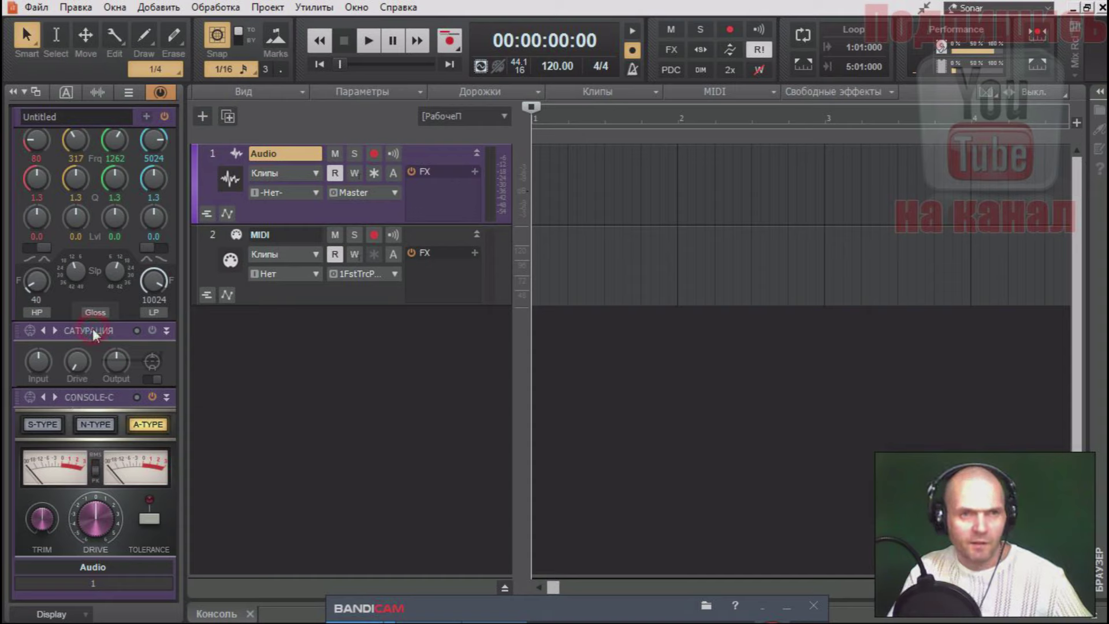
{"action": "scroll", "coordinate": [94, 335], "scroll_direction": "up", "scroll_amount": 5}
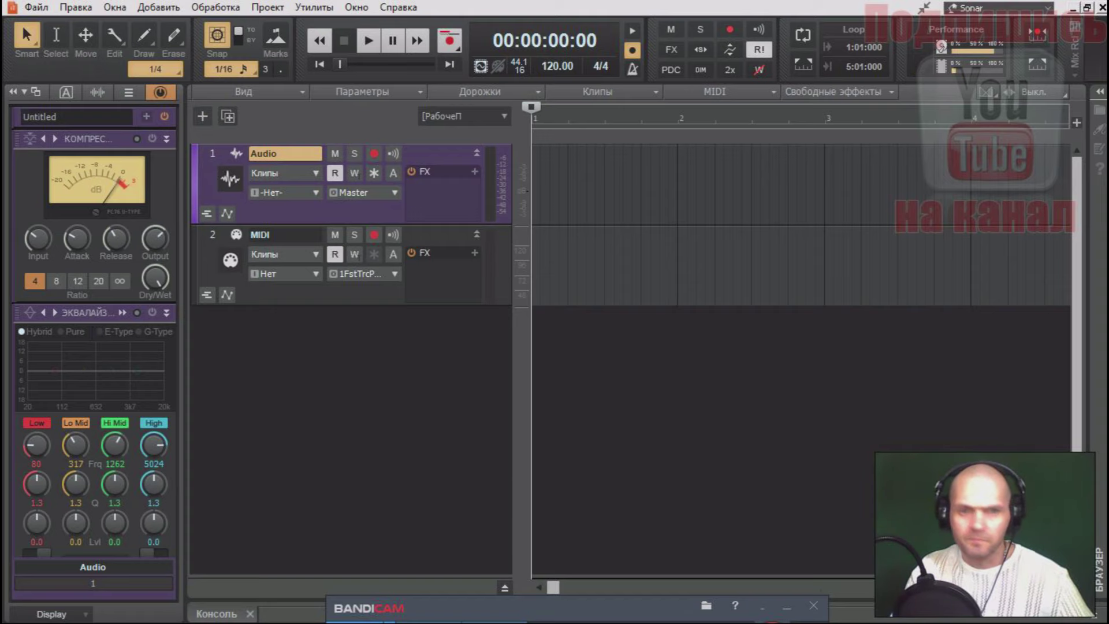
Step: Open the Console with the Inspector collapsed and expand the Audio strip's ProChannel to examine its modules
{"action": "left_click", "coordinate": [222, 613]}
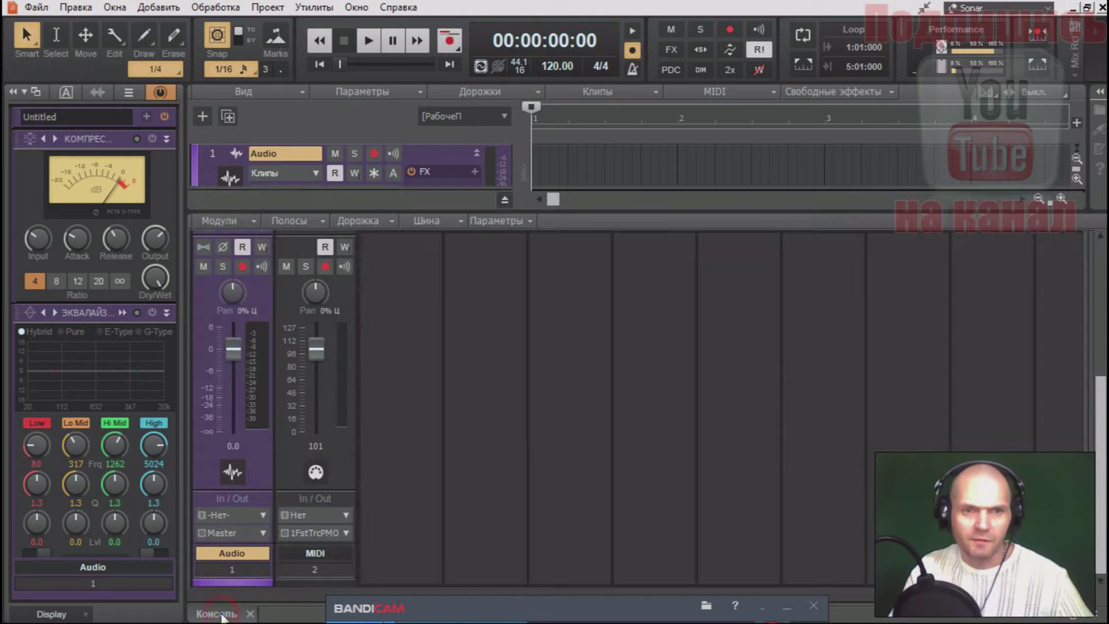
{"action": "left_click", "coordinate": [13, 91]}
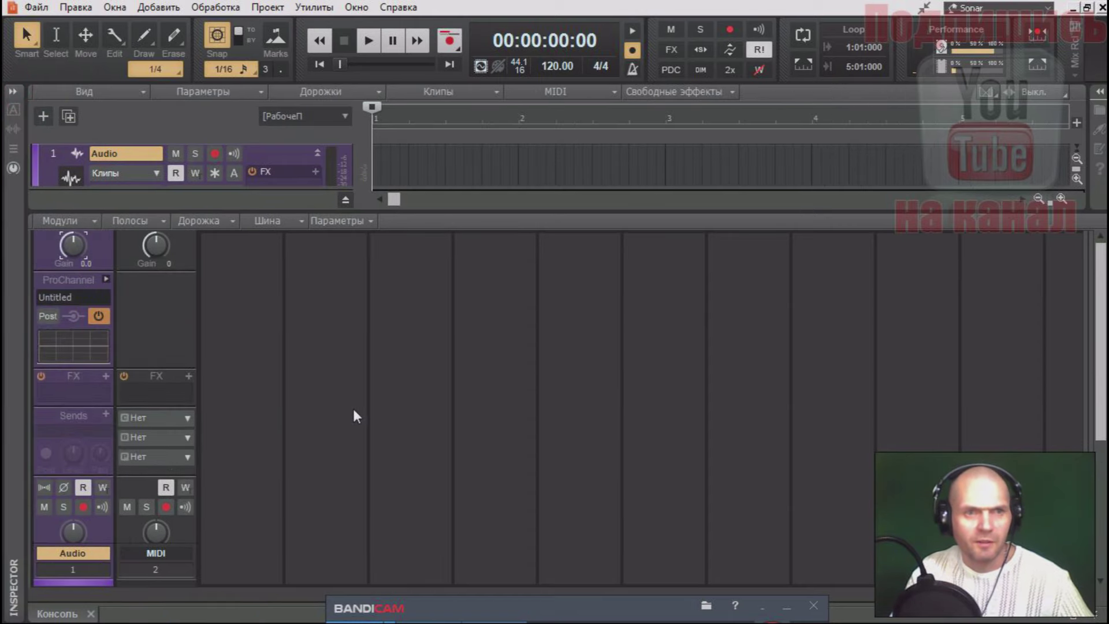
{"action": "left_click", "coordinate": [106, 279]}
{"action": "scroll", "coordinate": [197, 350], "scroll_direction": "down", "scroll_amount": 5}
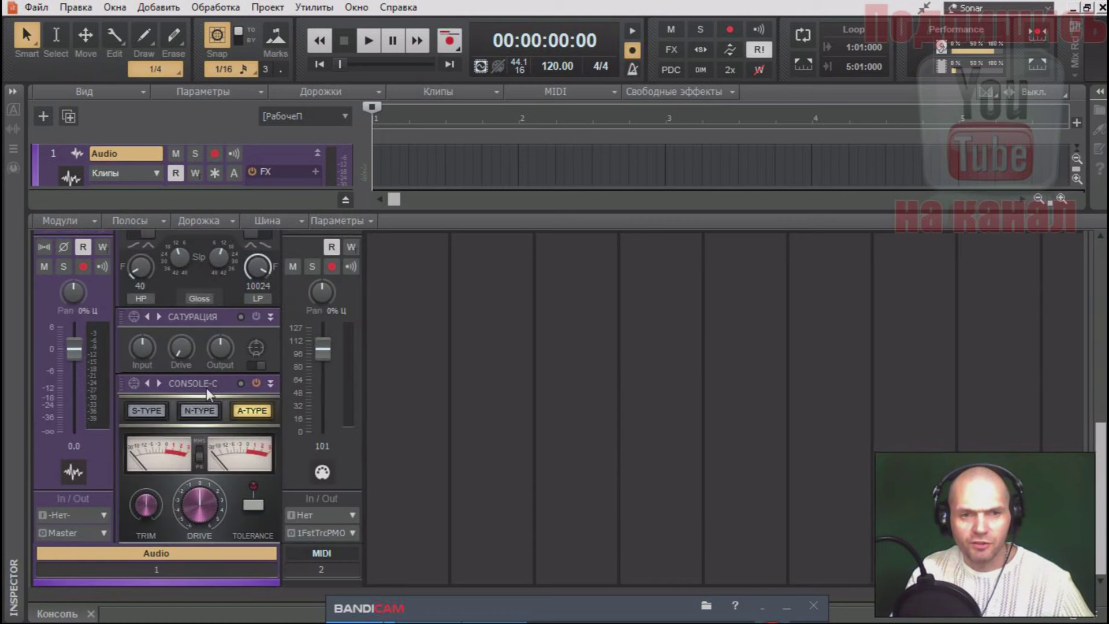
{"action": "scroll", "coordinate": [191, 378], "scroll_direction": "up", "scroll_amount": 4}
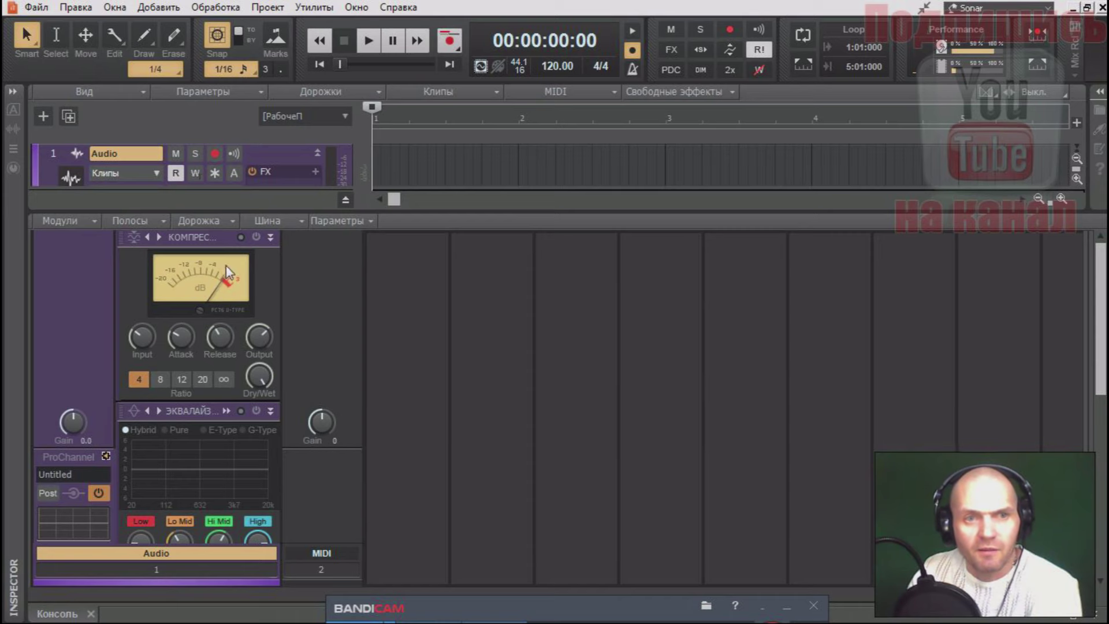
Step: Bring back the ProChannel in the Inspector and review the list of modules that can be added to it
{"action": "left_click", "coordinate": [12, 91]}
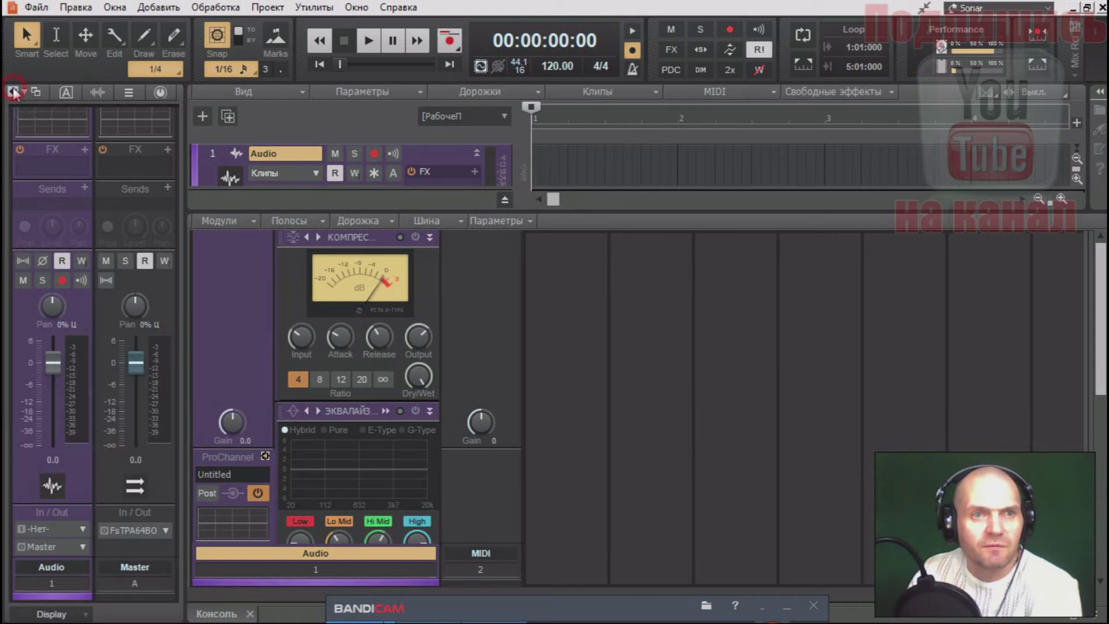
{"action": "left_click", "coordinate": [165, 93]}
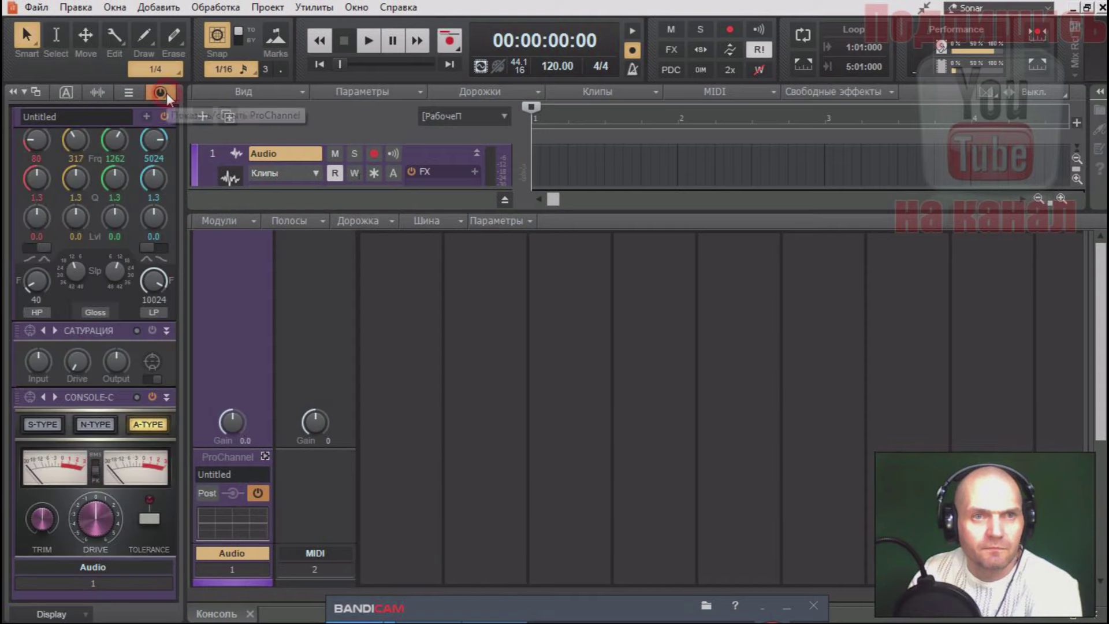
{"action": "left_click", "coordinate": [146, 116]}
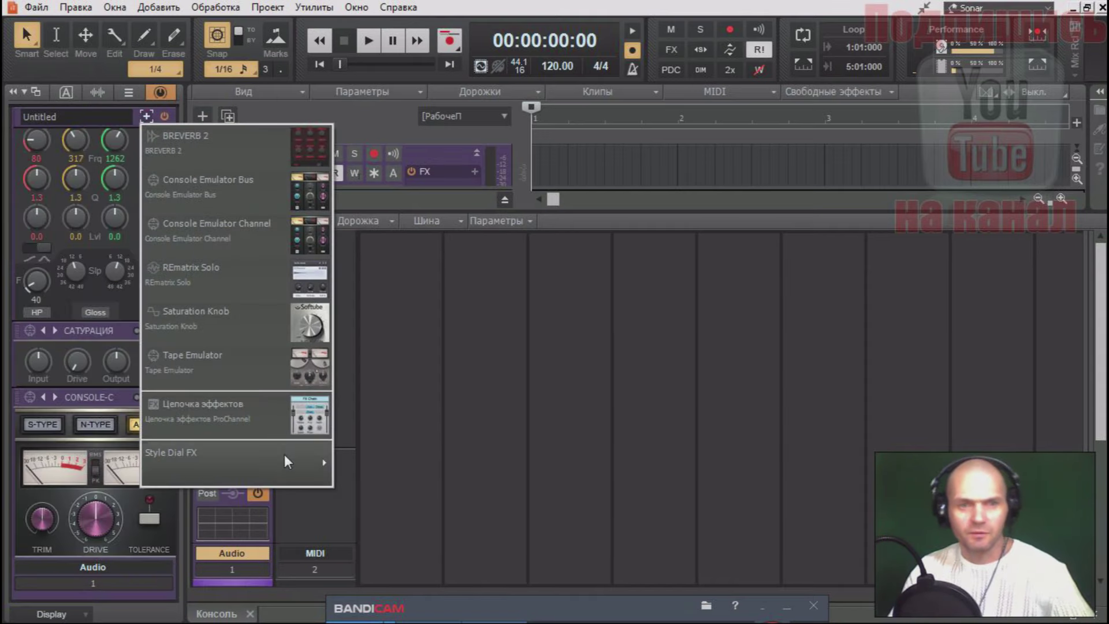
{"action": "mouse_move", "coordinate": [288, 460]}
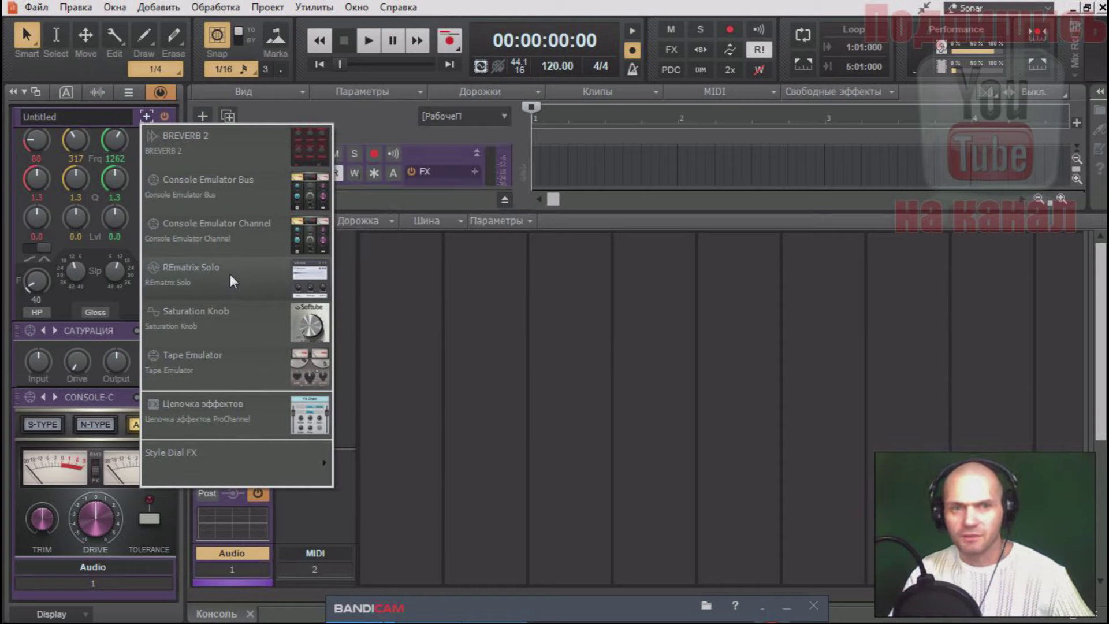
{"action": "left_click", "coordinate": [467, 353]}
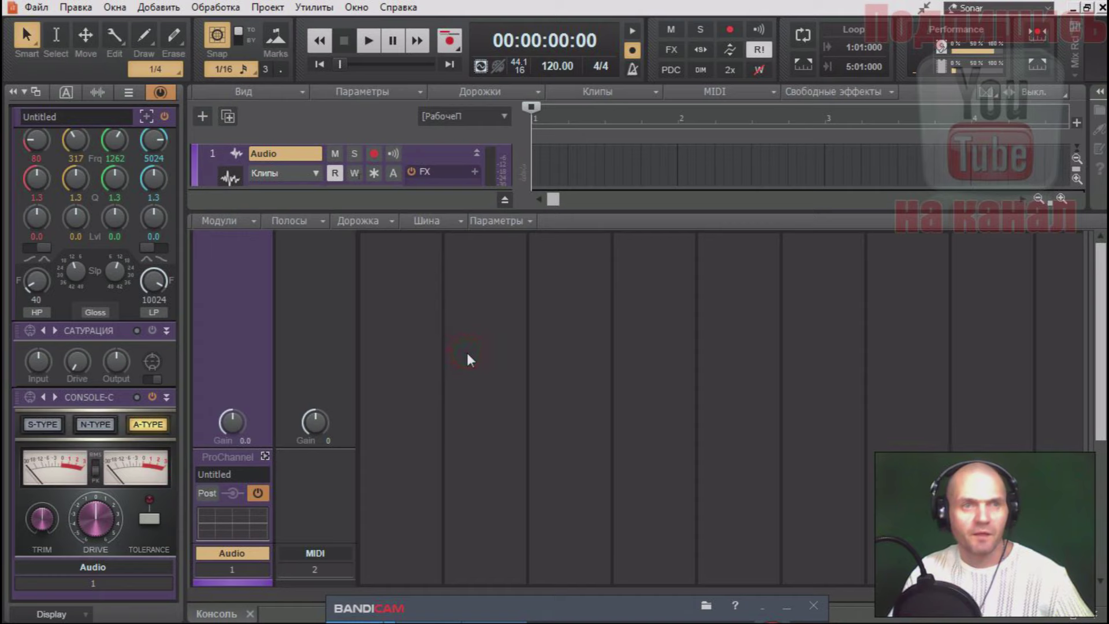
Step: Switch the Inspector to the Arranger and hide the Console so the track view fills the workspace
{"action": "left_click", "coordinate": [13, 91]}
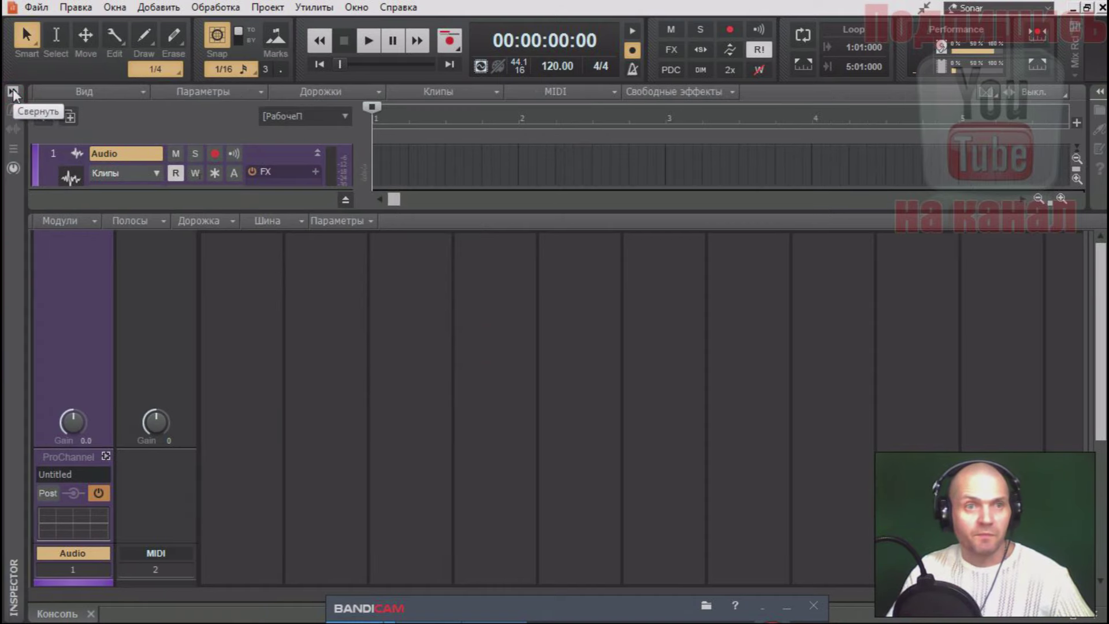
{"action": "left_click", "coordinate": [12, 91]}
{"action": "left_click", "coordinate": [65, 92]}
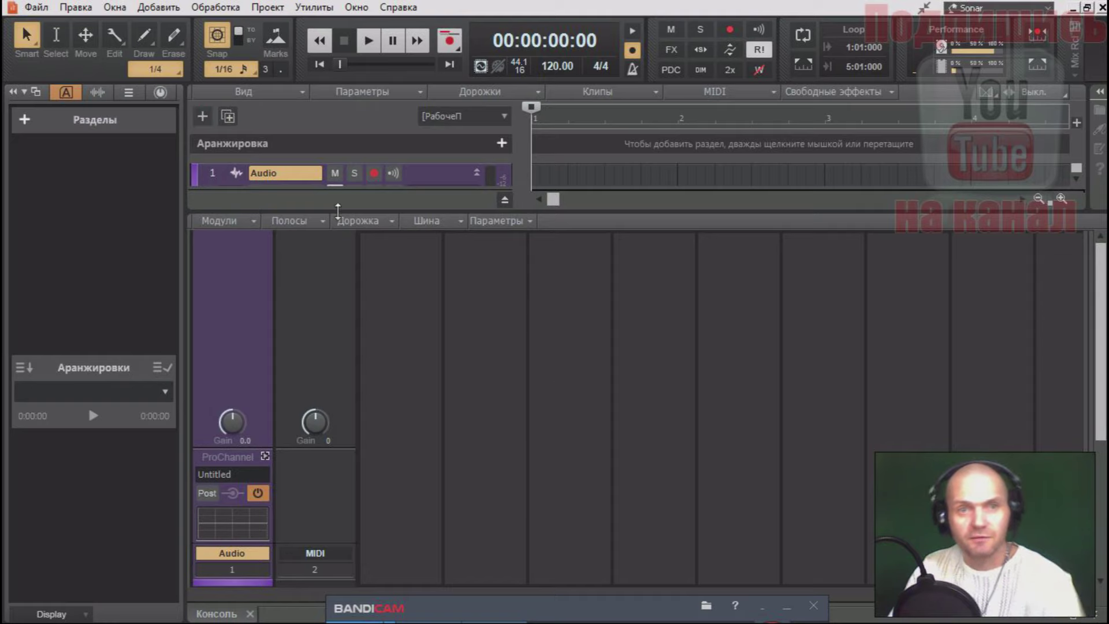
{"action": "double_click", "coordinate": [217, 614]}
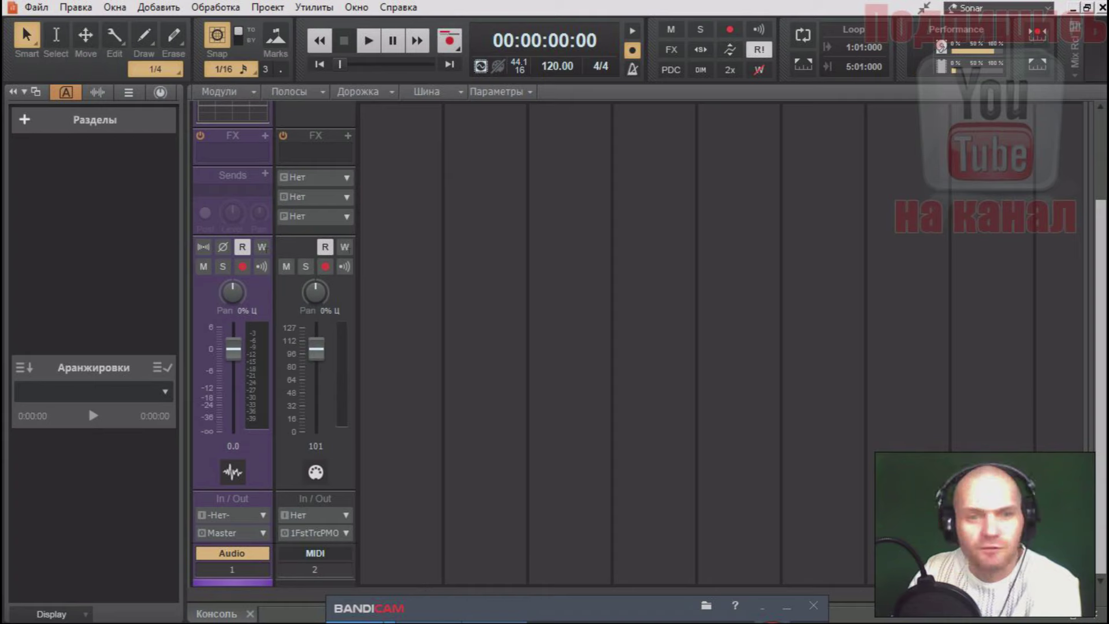
{"action": "key", "text": "shift+d"}
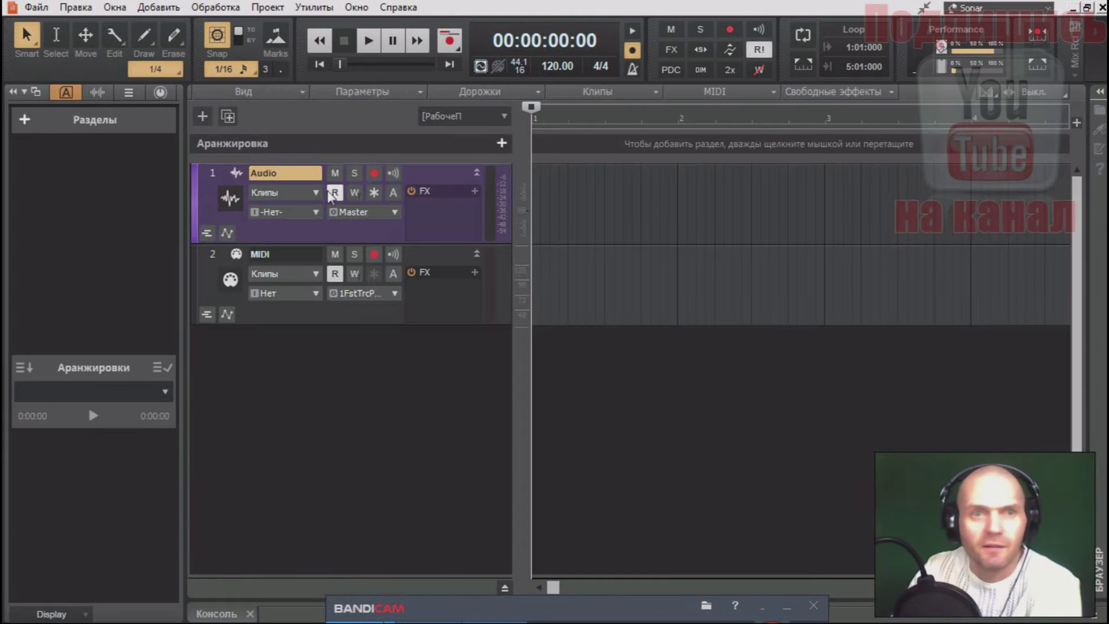
Step: Add two sections to the arranger track and shift the second one slightly later on the timeline
{"action": "left_click", "coordinate": [501, 143]}
{"action": "left_click", "coordinate": [502, 144]}
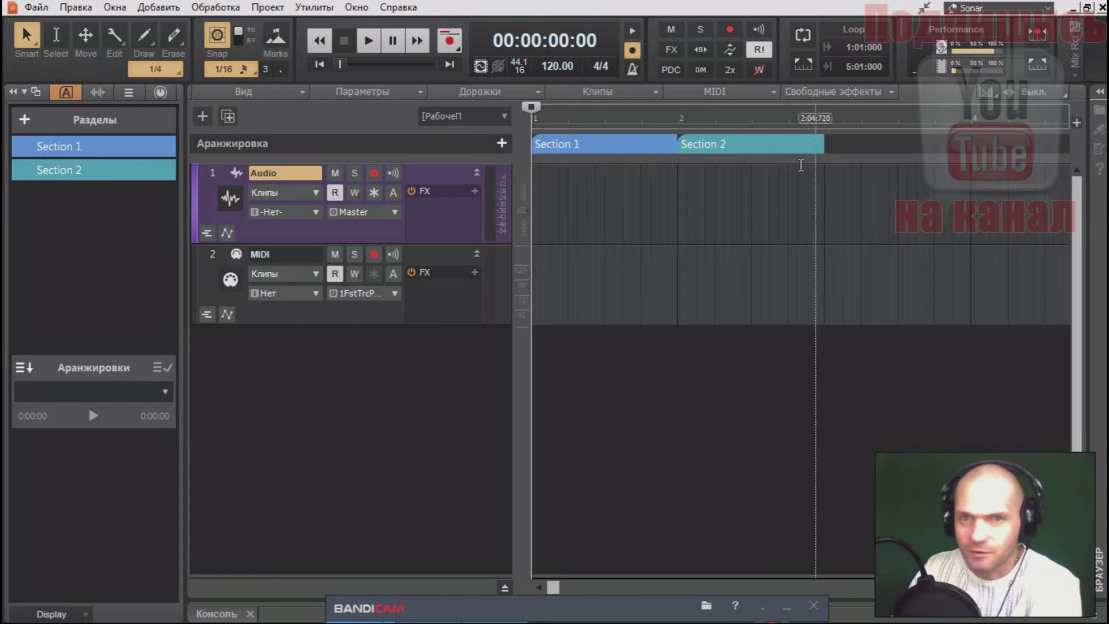
{"action": "mouse_move", "coordinate": [620, 143]}
{"action": "left_mouse_down"}
{"action": "mouse_move", "coordinate": [903, 144]}
{"action": "mouse_move", "coordinate": [622, 156]}
{"action": "mouse_move", "coordinate": [607, 144]}
{"action": "left_mouse_up"}
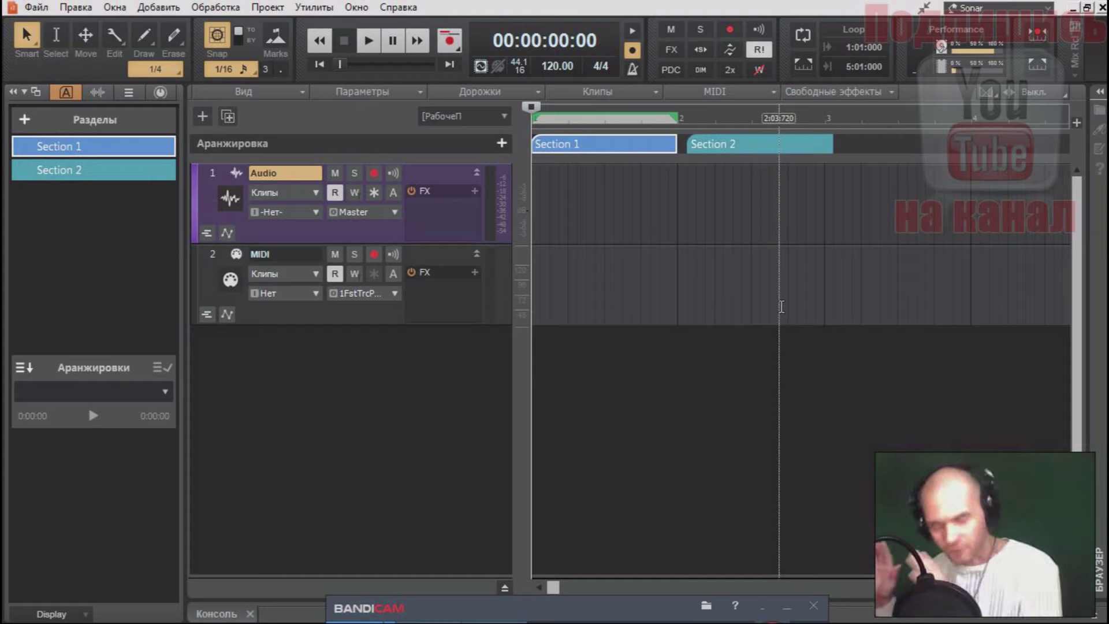
Step: Place a copy of Section 1 directly after Section 2 and recolour the original Section 1 purple
{"action": "left_click", "coordinate": [588, 148]}
{"action": "left_click_drag", "start_coordinate": [588, 148], "coordinate": [632, 136]}
{"action": "right_click", "coordinate": [572, 143]}
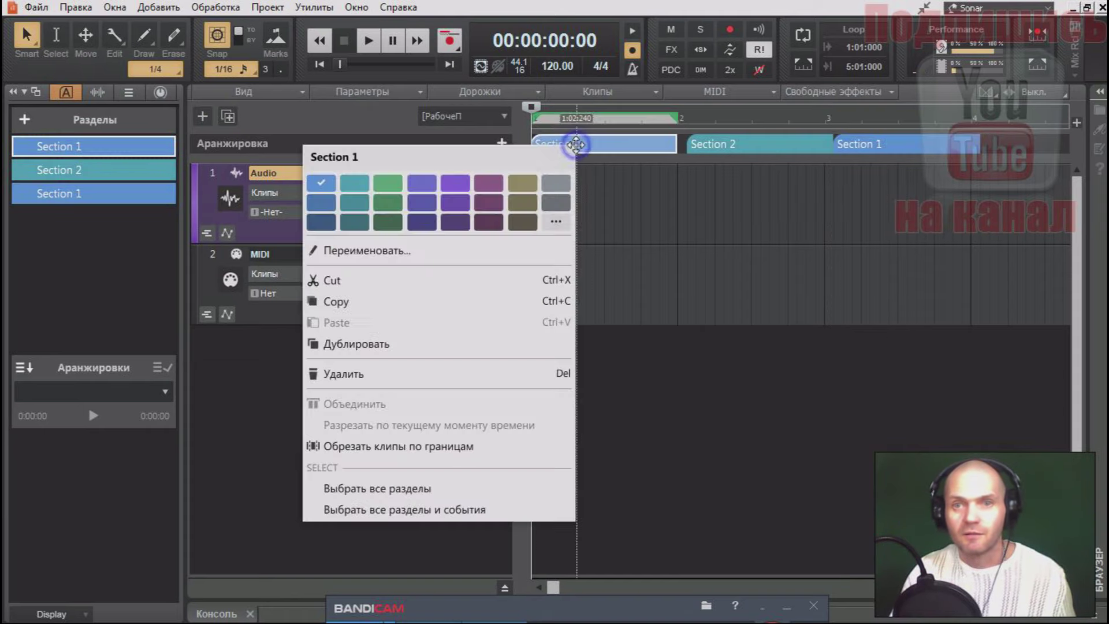
{"action": "left_click", "coordinate": [456, 208]}
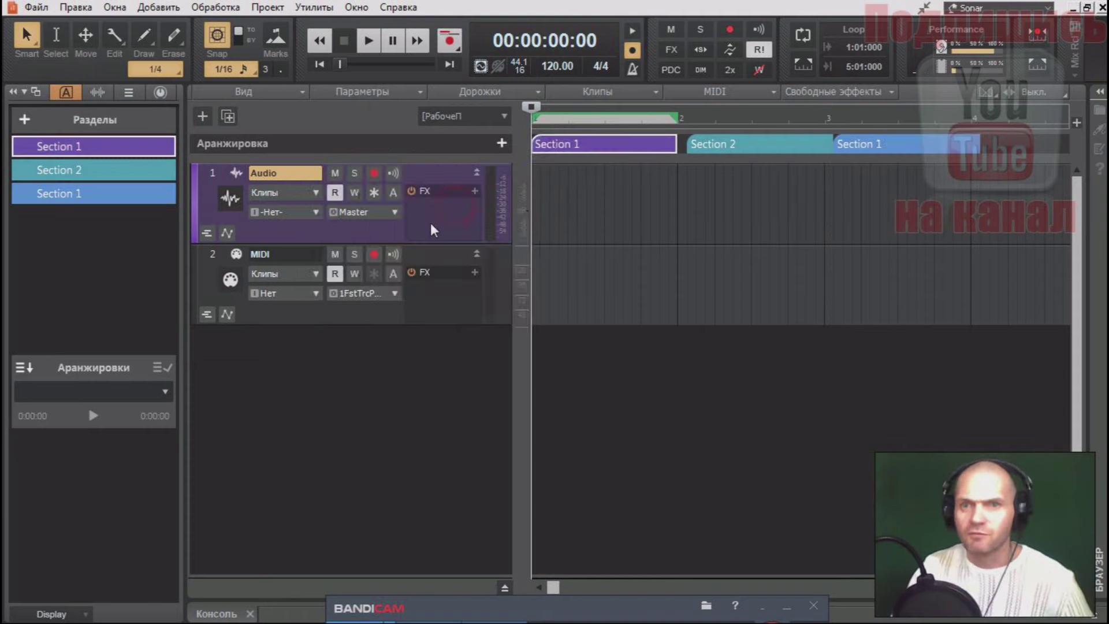
Step: Rename the purple first section on the arranger track as Вст
{"action": "left_click", "coordinate": [569, 144]}
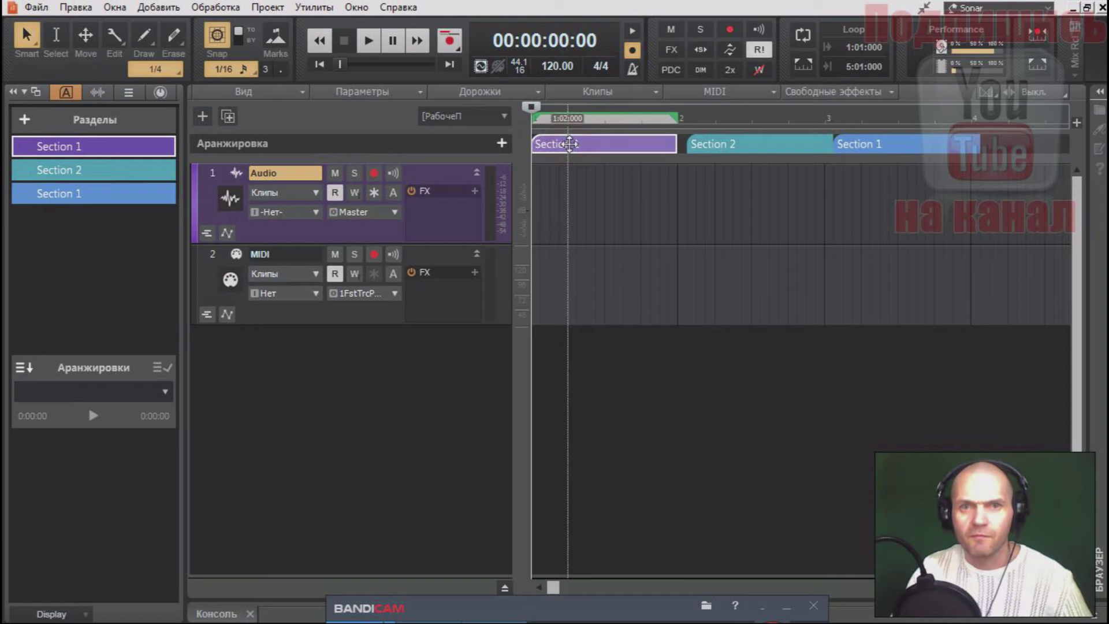
{"action": "right_click", "coordinate": [569, 144]}
{"action": "left_click", "coordinate": [366, 249]}
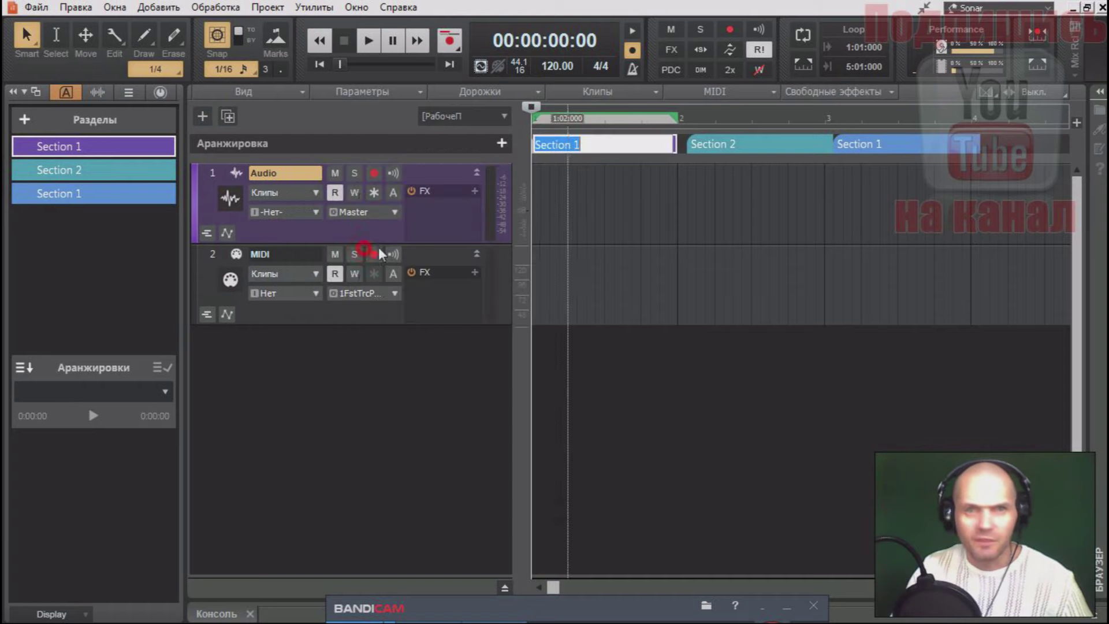
{"action": "left_click", "coordinate": [586, 144]}
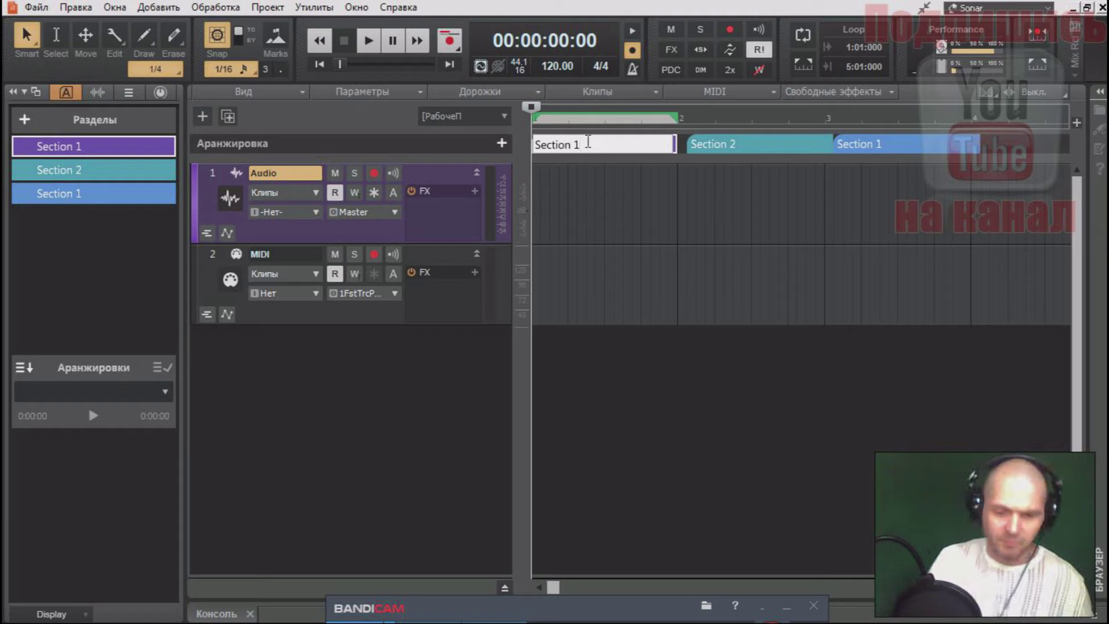
{"action": "key", "text": "BackSpace"}
{"action": "key", "text": "BackSpace"}
{"action": "key", "text": "BackSpace"}
{"action": "key", "text": "BackSpace"}
{"action": "key", "text": "BackSpace"}
{"action": "key", "text": "BackSpace"}
{"action": "key", "text": "BackSpace"}
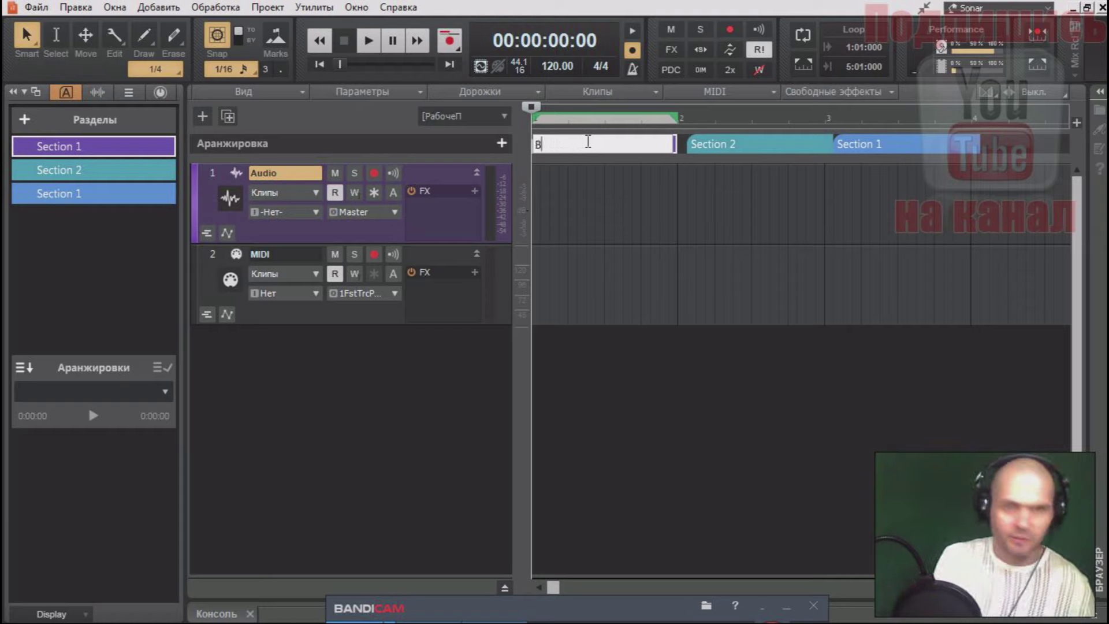
{"action": "key", "text": "Return"}
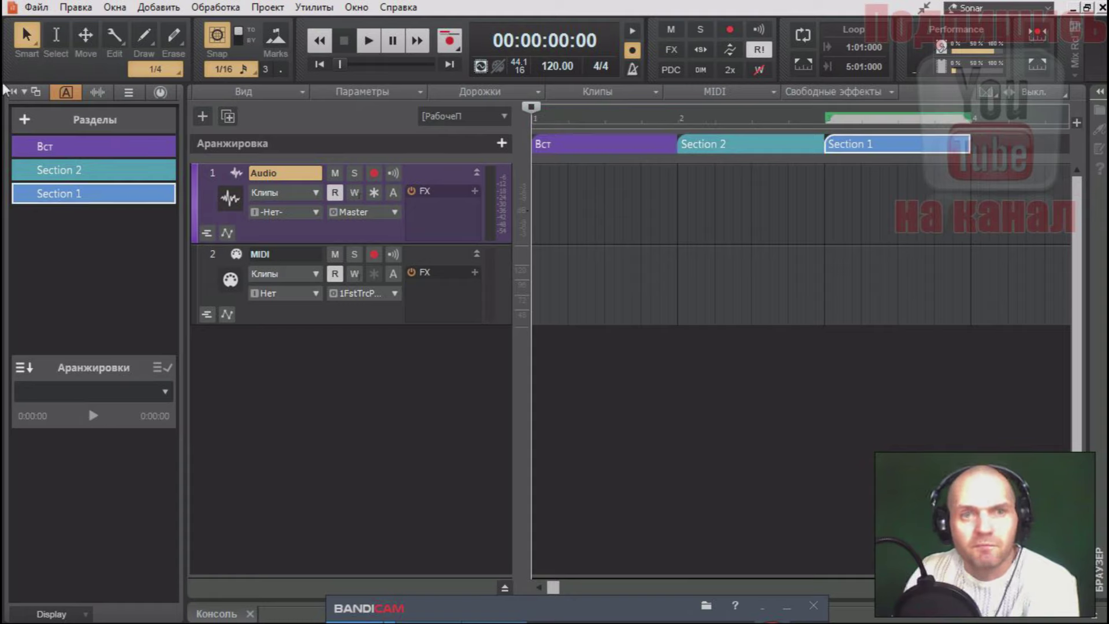
Step: Switch the interface theme in the preferences from Tungsten to Меркурий (Mercury)
{"action": "left_click", "coordinate": [36, 8]}
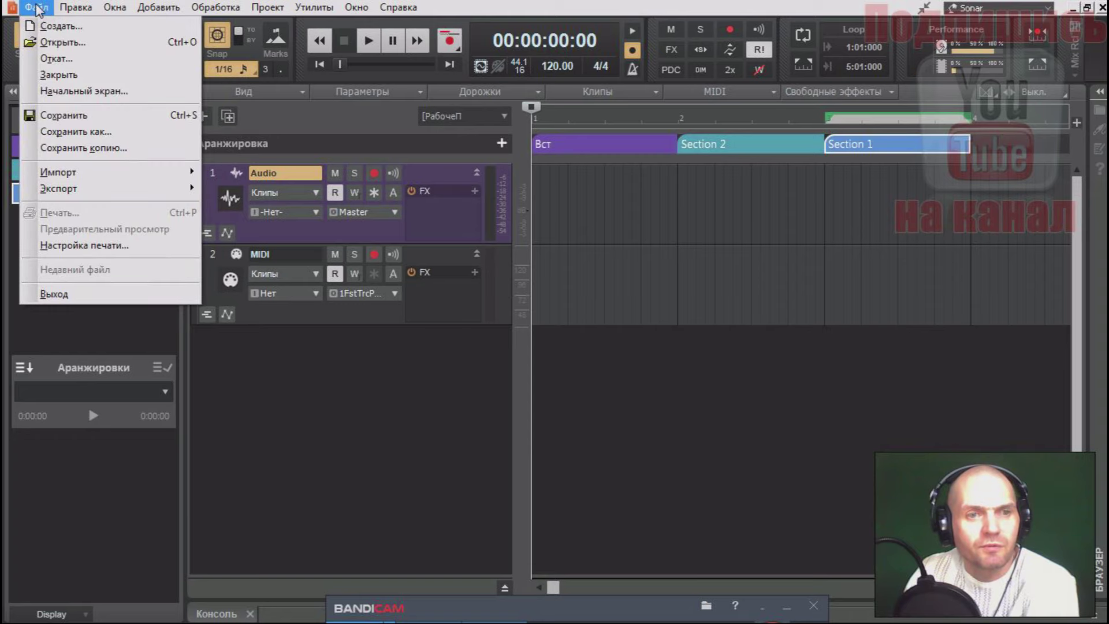
{"action": "mouse_move", "coordinate": [75, 7]}
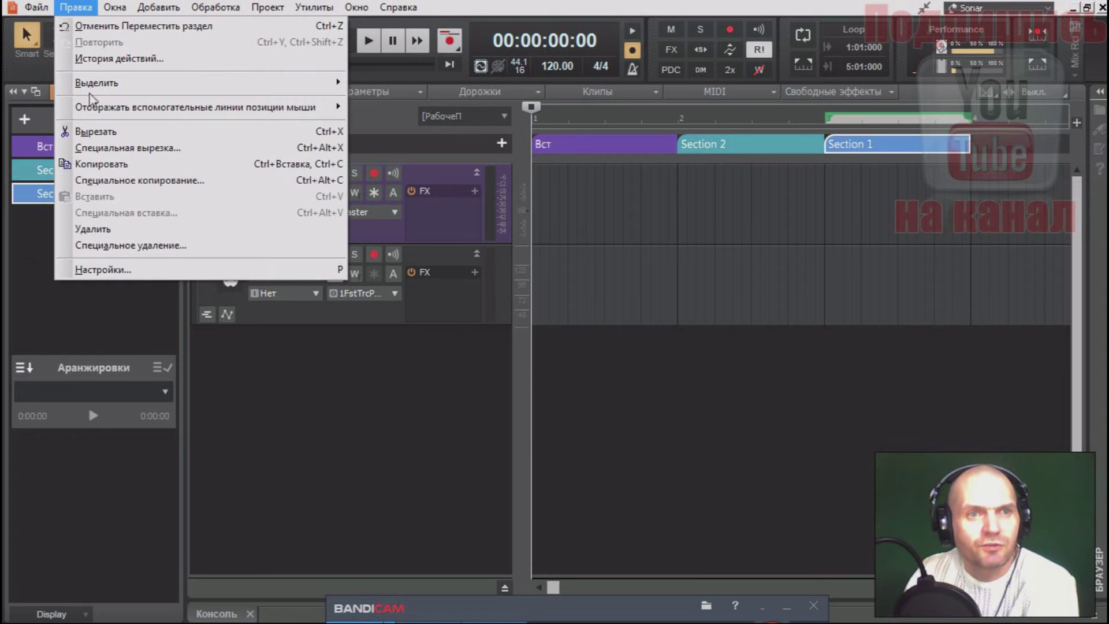
{"action": "left_click", "coordinate": [120, 271]}
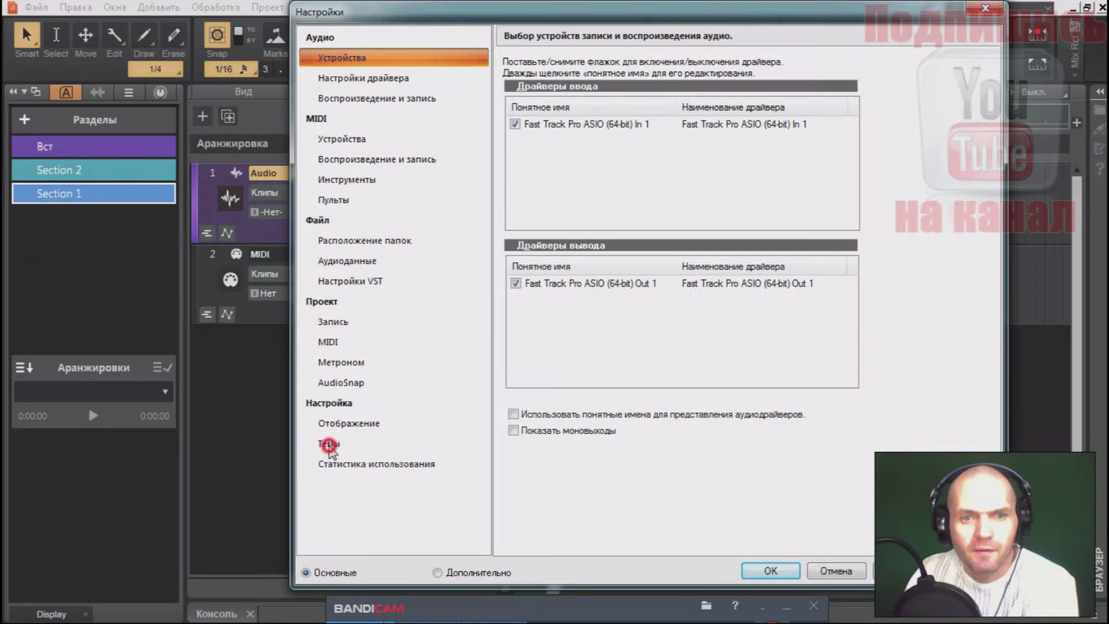
{"action": "left_click", "coordinate": [329, 446]}
{"action": "left_click", "coordinate": [650, 66]}
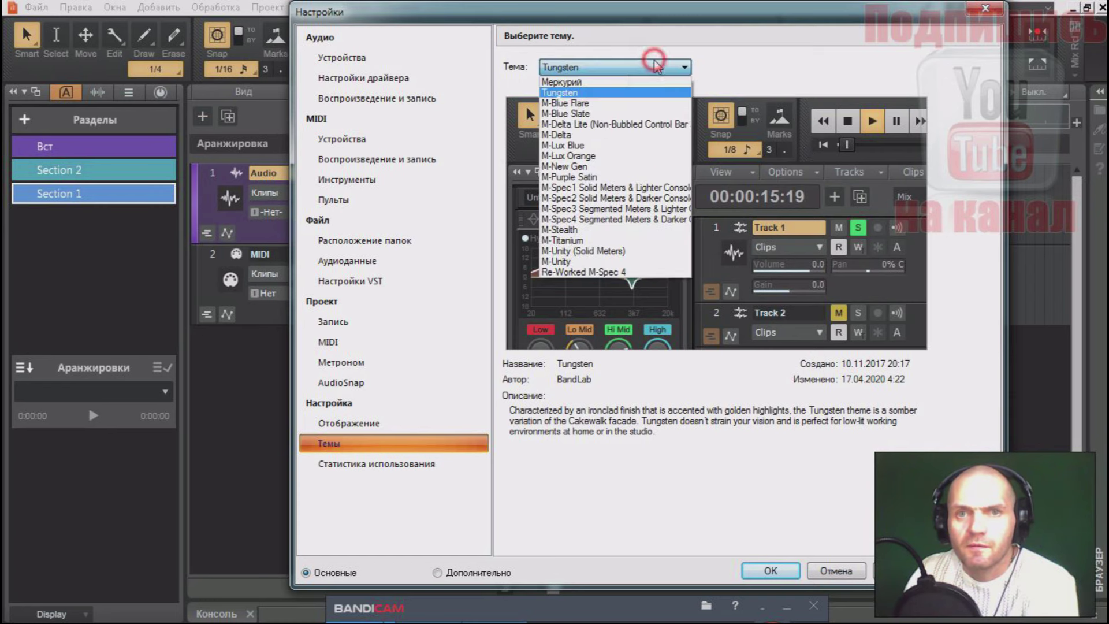
{"action": "left_click", "coordinate": [618, 82]}
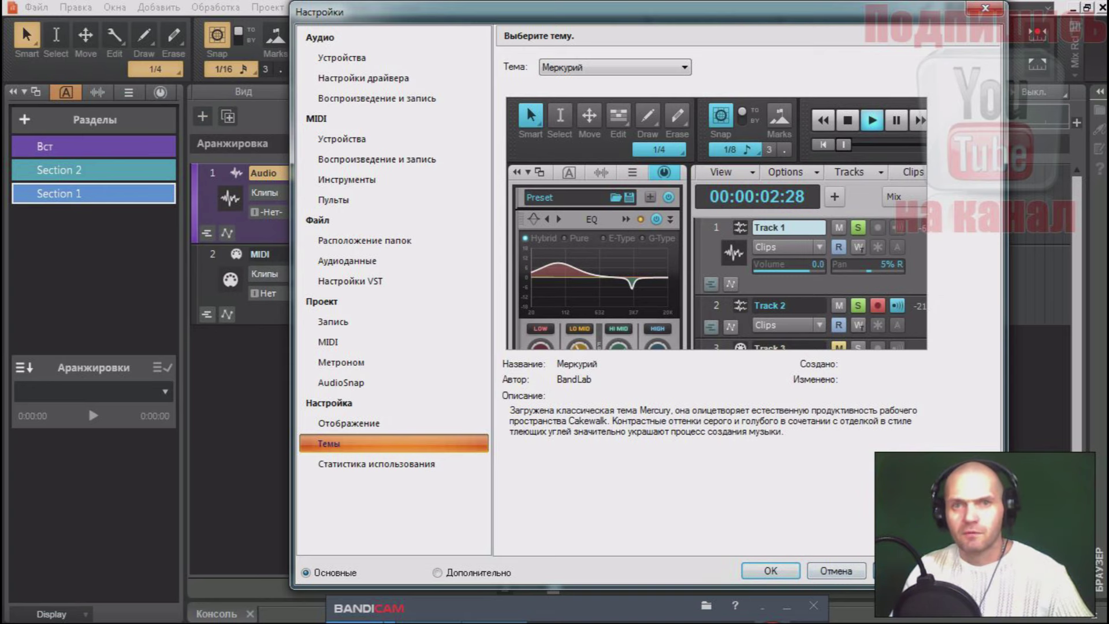
{"action": "left_click", "coordinate": [901, 570]}
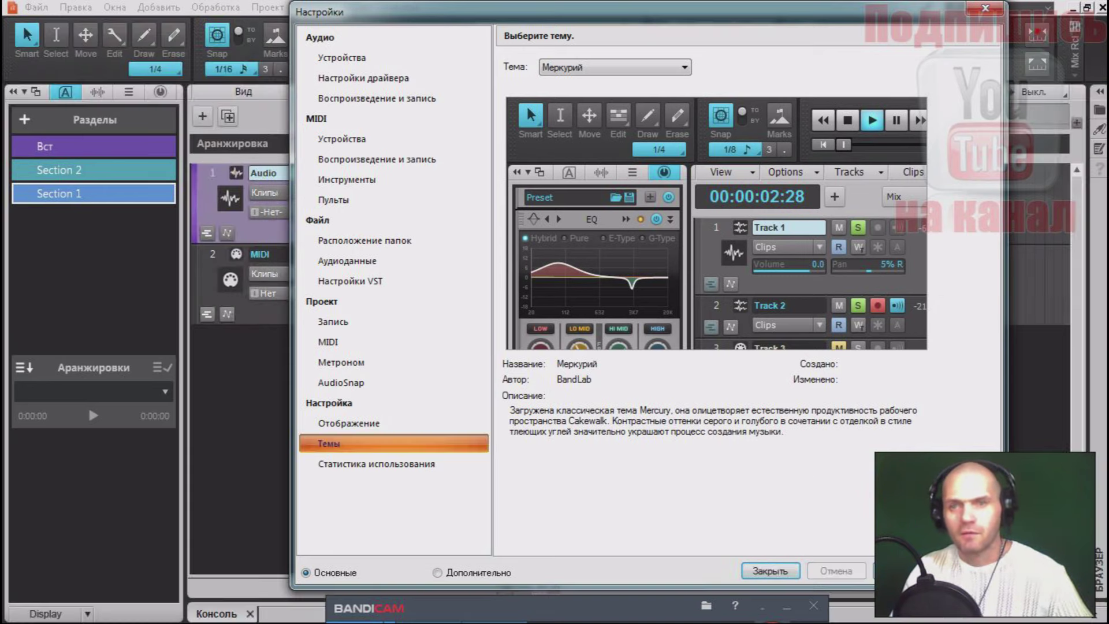
{"action": "left_click", "coordinate": [773, 572]}
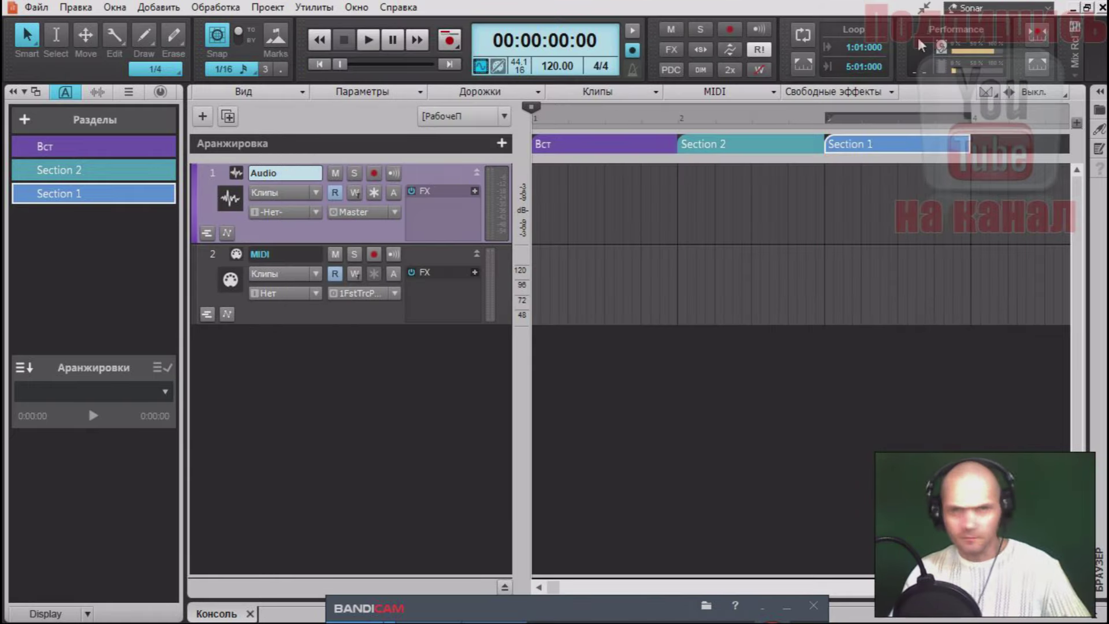
Step: Collapse the Inspector and set the interface theme to M-Blue Flare in the preferences
{"action": "key", "text": "i"}
{"action": "left_click", "coordinate": [36, 7]}
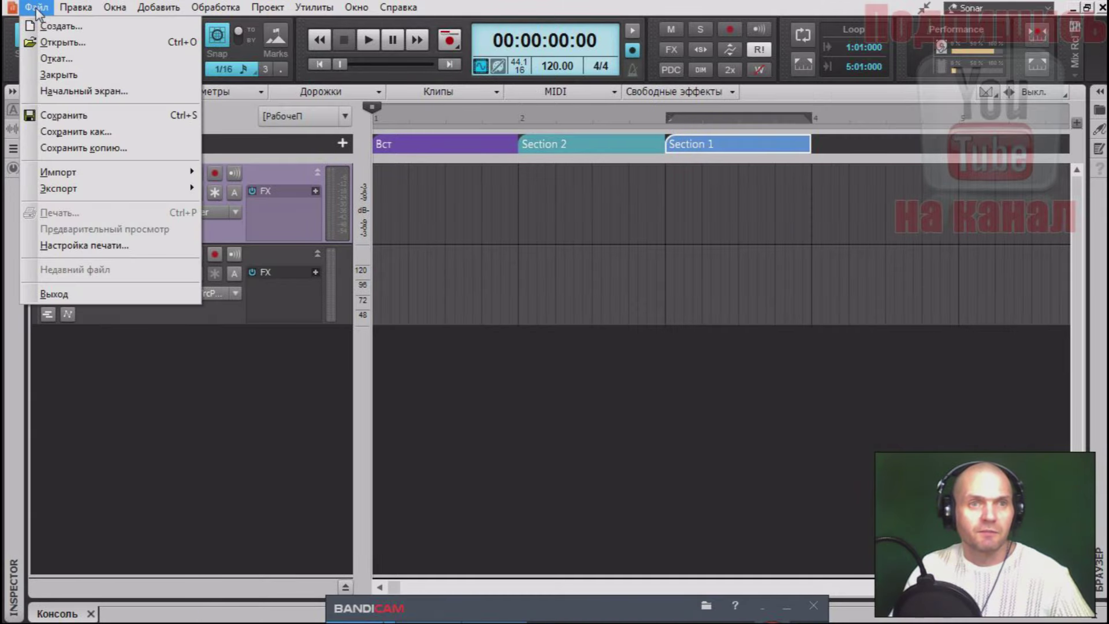
{"action": "left_click", "coordinate": [98, 269]}
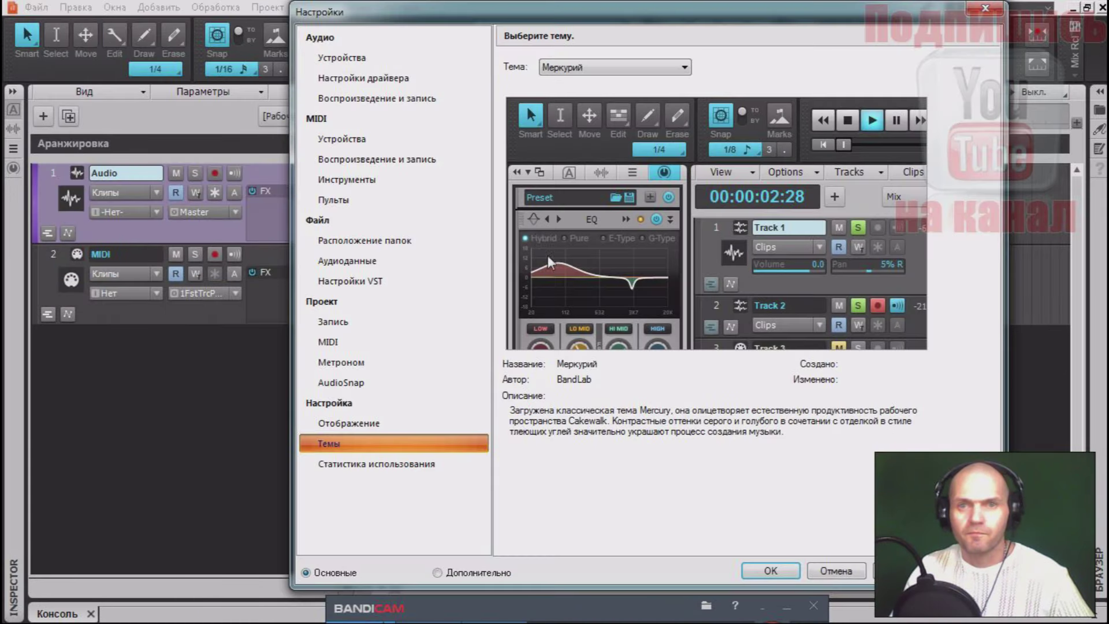
{"action": "left_click", "coordinate": [599, 68]}
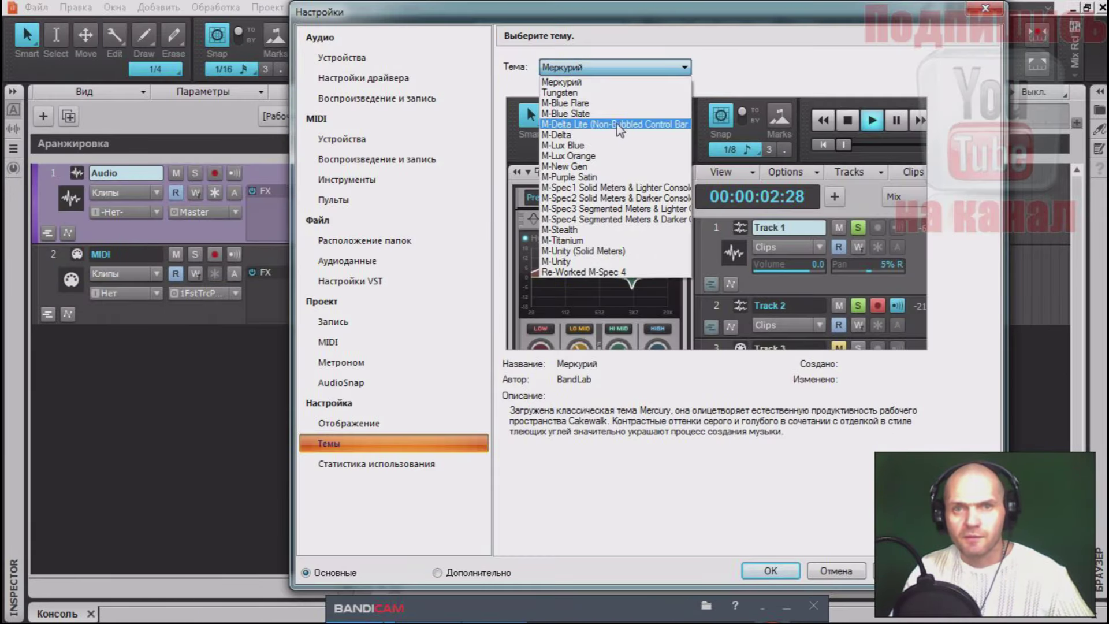
{"action": "left_click", "coordinate": [613, 107]}
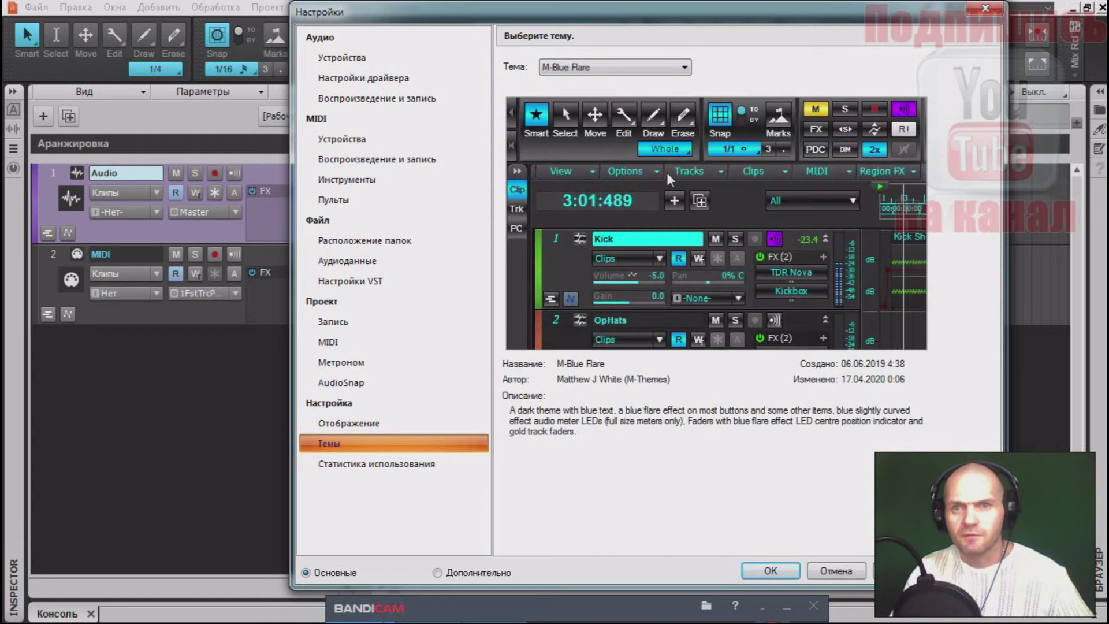
{"action": "left_click", "coordinate": [770, 570]}
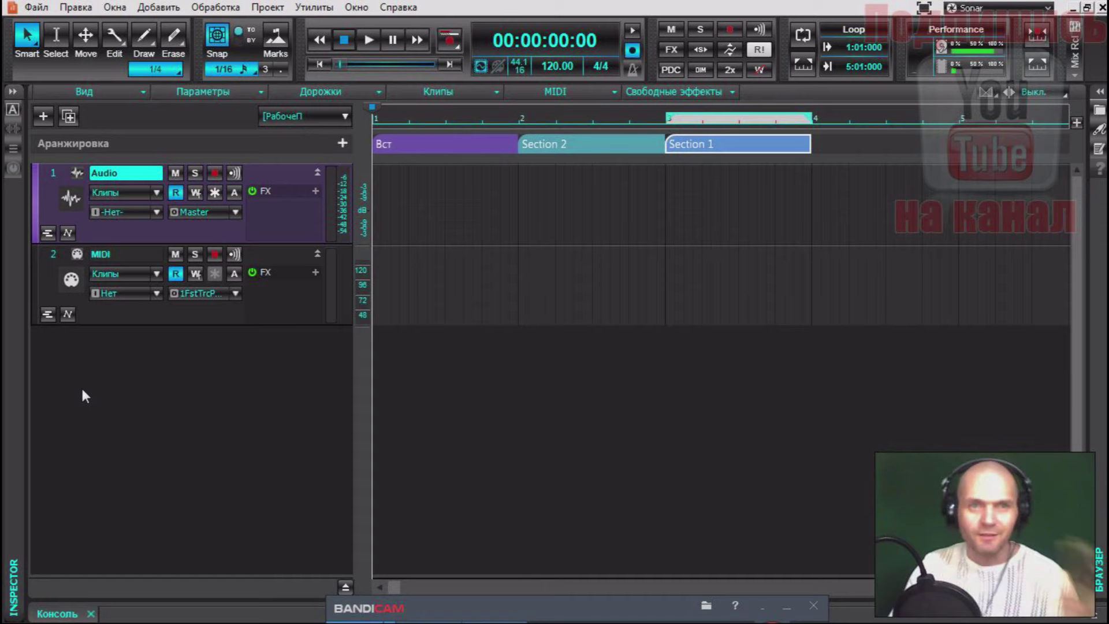
Step: Replace the M-Blue Flare theme with another dark theme that has a blue transport time display
{"action": "left_click", "coordinate": [76, 7]}
{"action": "left_click", "coordinate": [155, 272]}
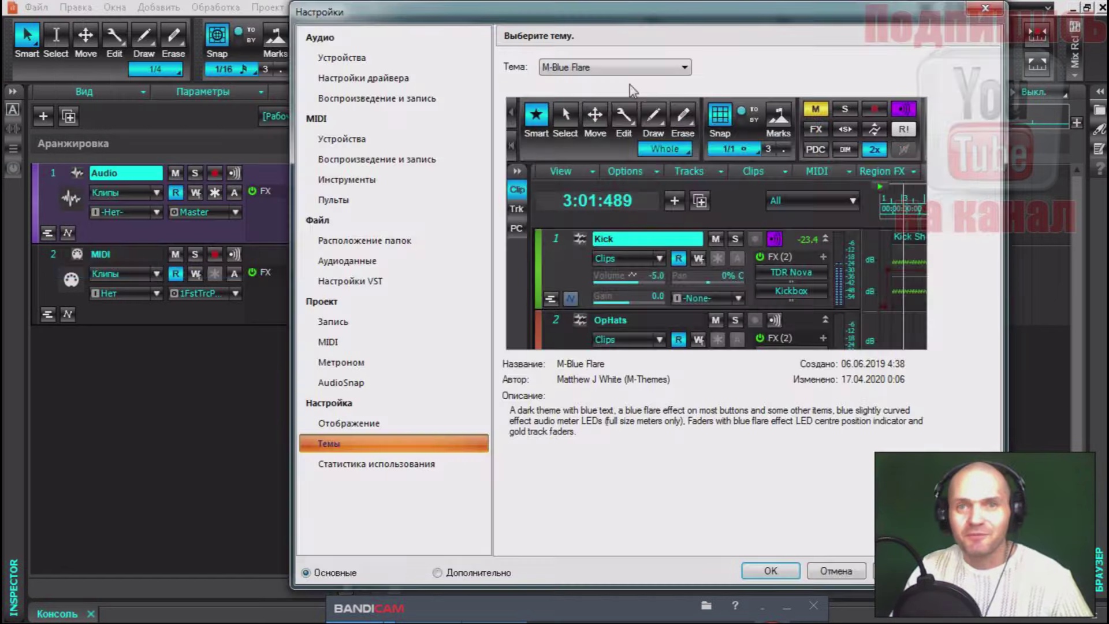
{"action": "key", "text": "Escape"}
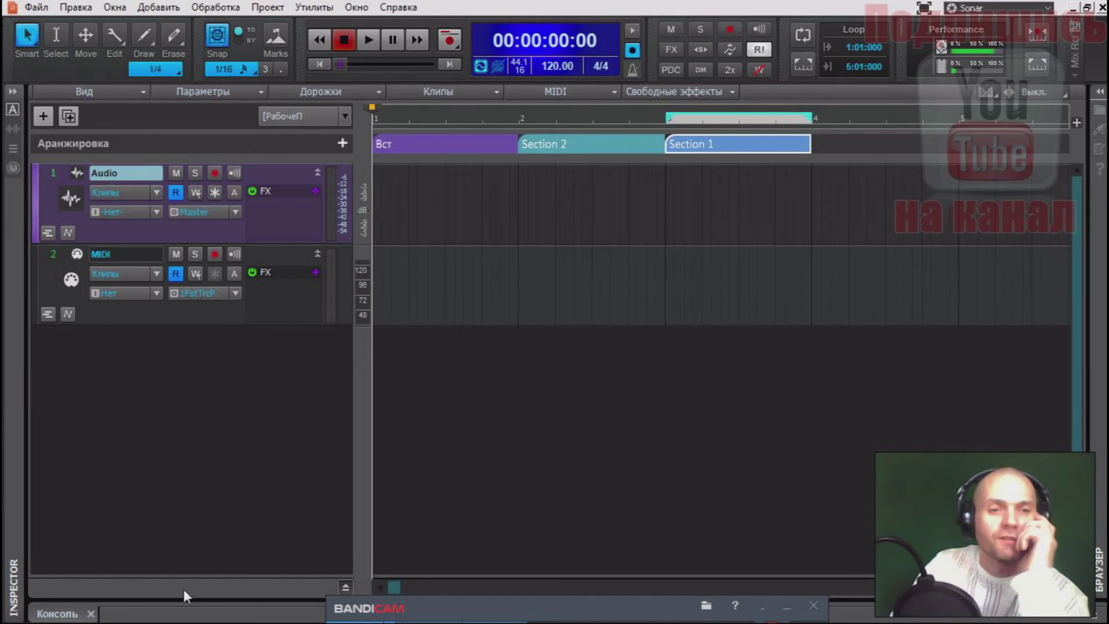
Step: Switch to Windows Explorer and open the folder 1.Way of life inside Треки 2020 on drive D
{"action": "left_click", "coordinate": [612, 605]}
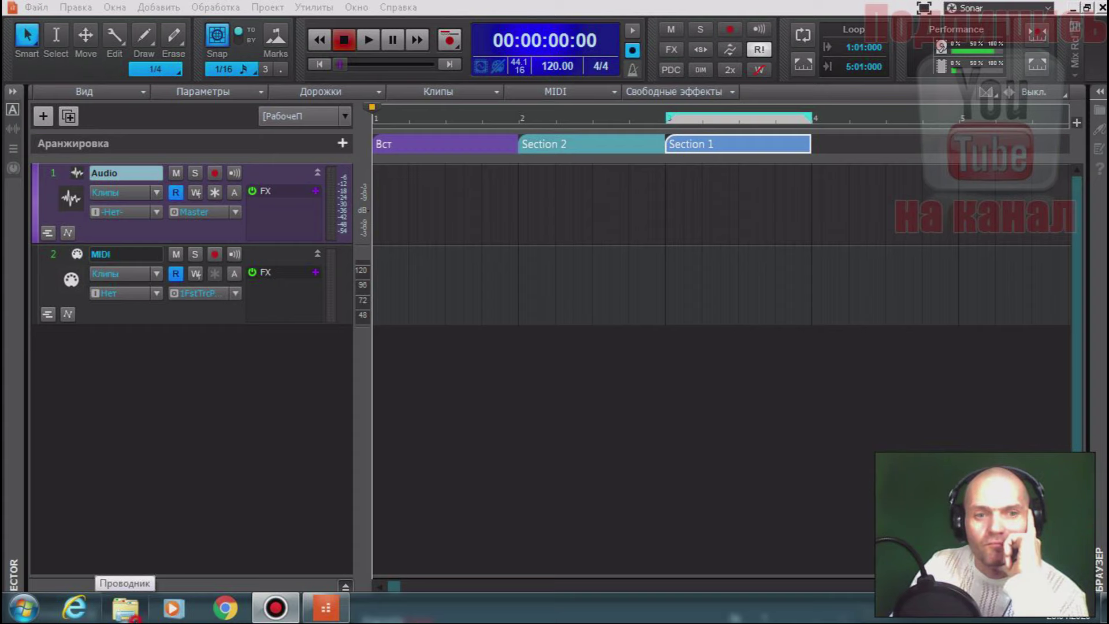
{"action": "left_click", "coordinate": [124, 607]}
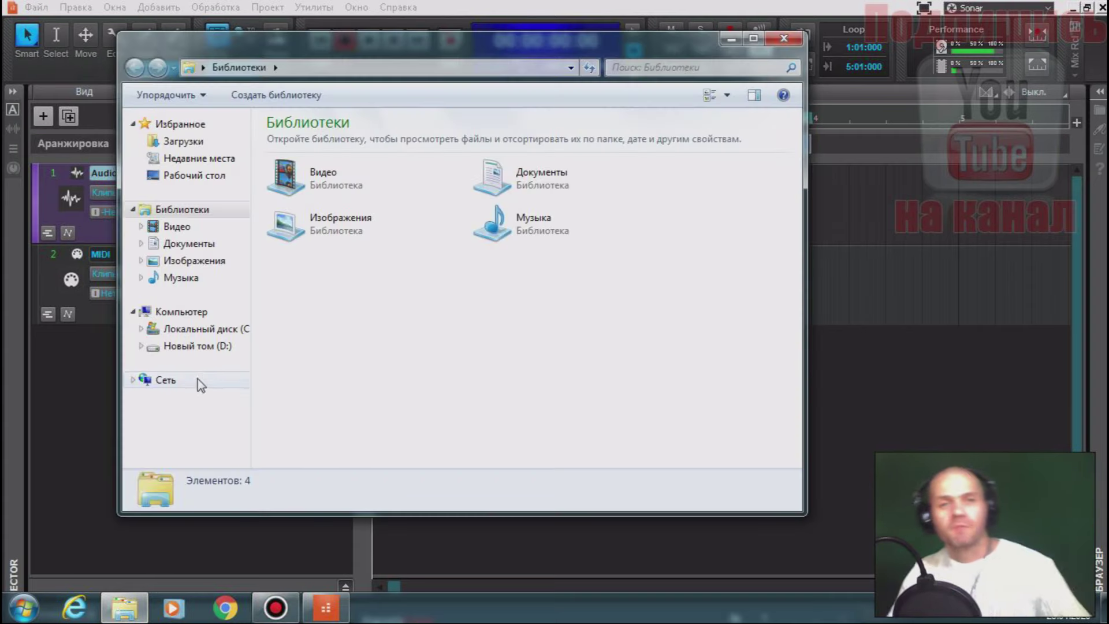
{"action": "left_click", "coordinate": [202, 346]}
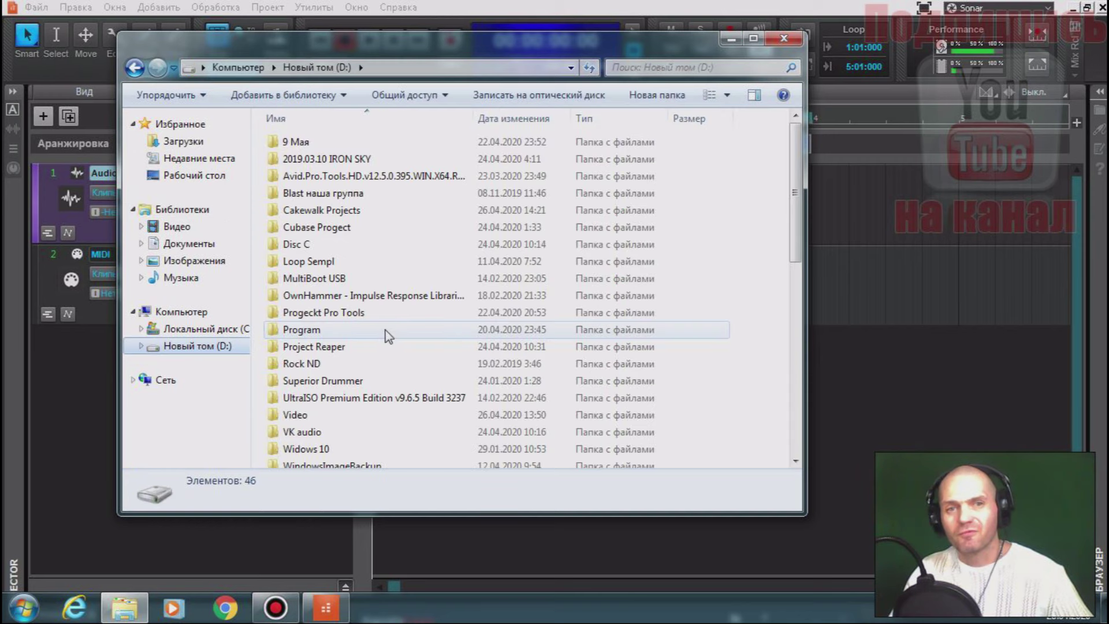
{"action": "left_click", "coordinate": [365, 432]}
{"action": "scroll", "coordinate": [365, 437], "scroll_direction": "down", "scroll_amount": 5}
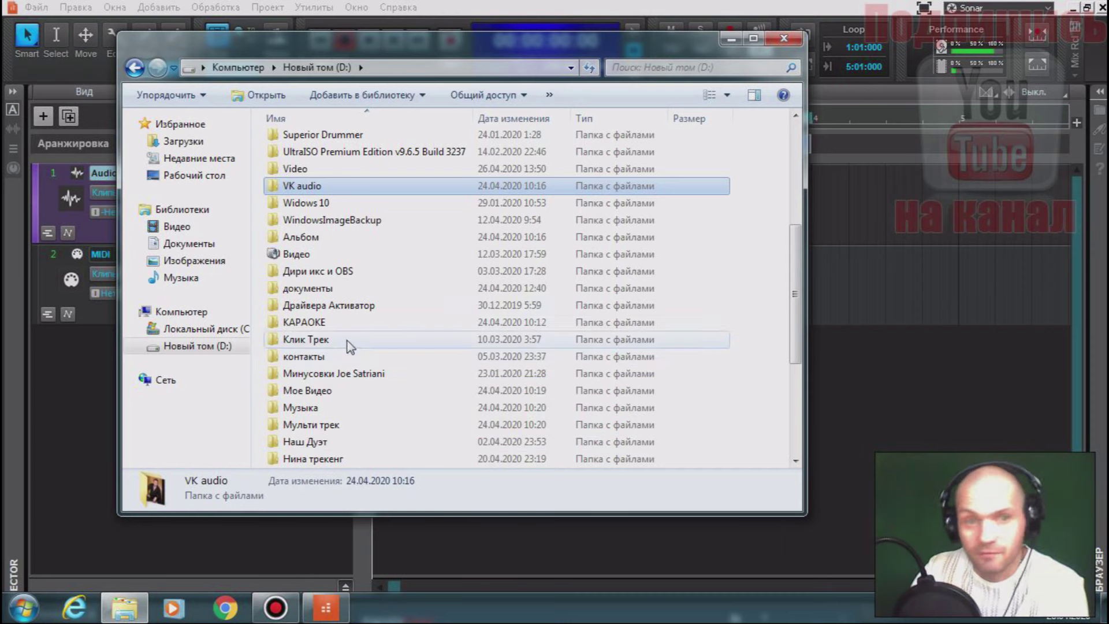
{"action": "scroll", "coordinate": [351, 345], "scroll_direction": "down", "scroll_amount": 4}
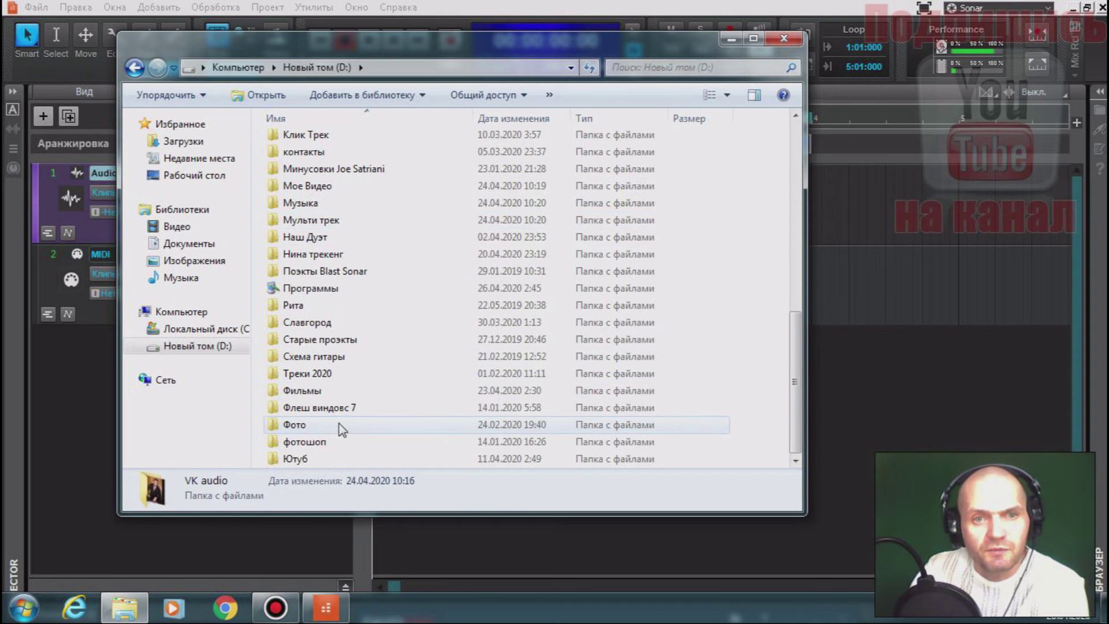
{"action": "double_click", "coordinate": [345, 374]}
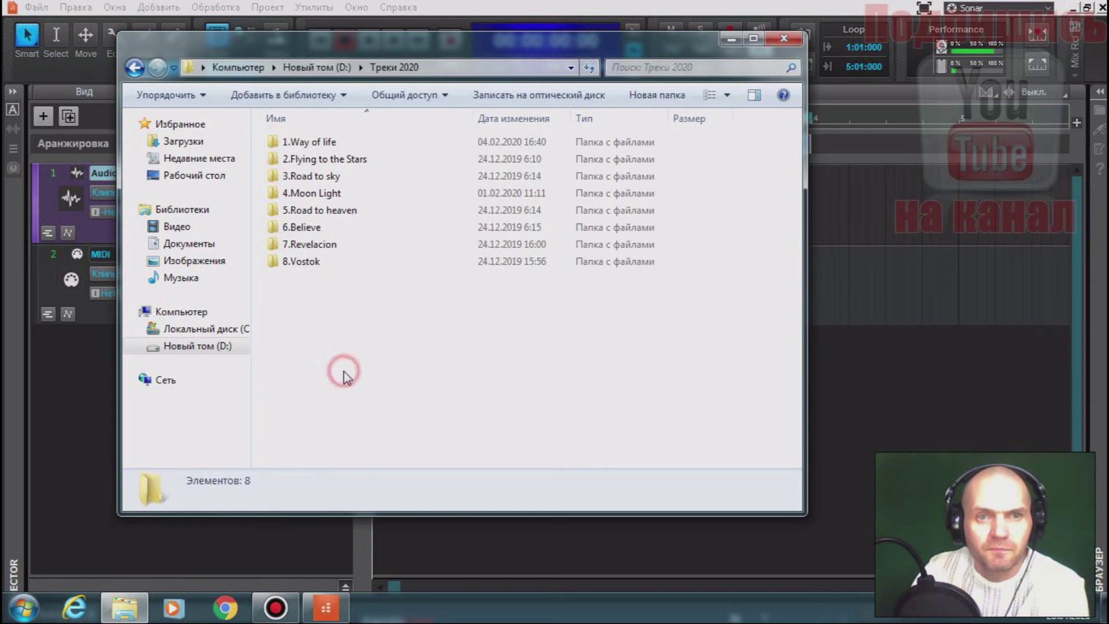
{"action": "double_click", "coordinate": [322, 148]}
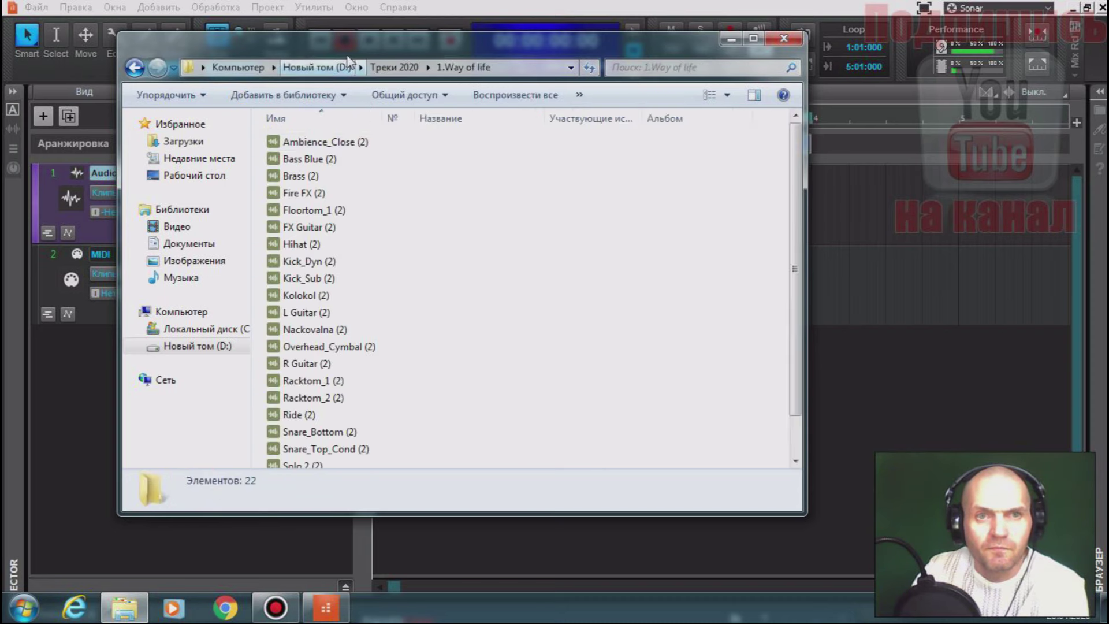
Step: Import the Bass Blue audio file from the folder onto the start of the Audio track in Cakewalk
{"action": "left_click_drag", "start_coordinate": [439, 39], "coordinate": [625, 357]}
{"action": "left_click_drag", "start_coordinate": [478, 477], "coordinate": [378, 225]}
{"action": "left_click", "coordinate": [969, 356]}
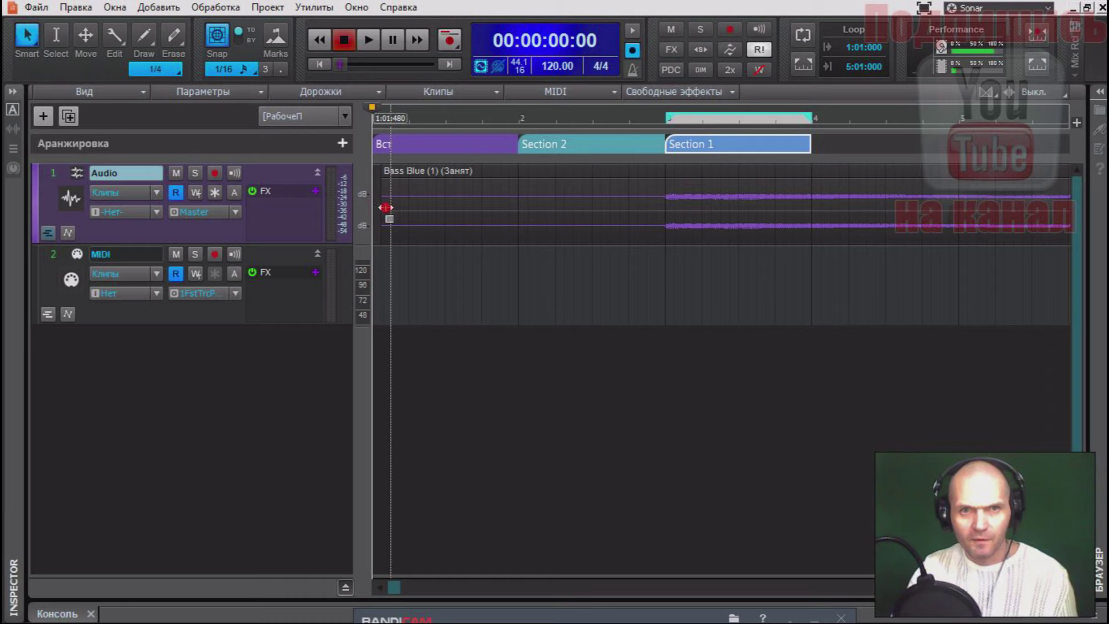
Step: Trim the silent beginning of the Bass Blue clip up to measure 3 and move the clip to the project start
{"action": "left_click_drag", "start_coordinate": [383, 209], "coordinate": [668, 231]}
{"action": "key", "text": "ctrl+z"}
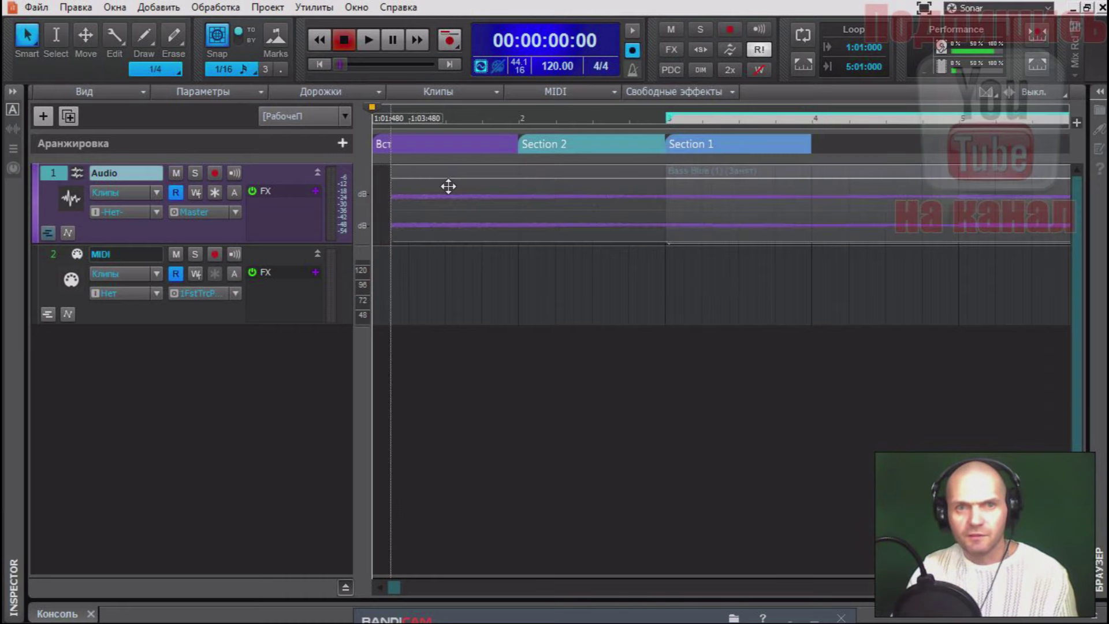
Step: Split the Bass Blue clip at measure 3 and delete the part after the split
{"action": "left_click", "coordinate": [668, 223]}
{"action": "key", "text": "s"}
{"action": "left_click", "coordinate": [715, 176]}
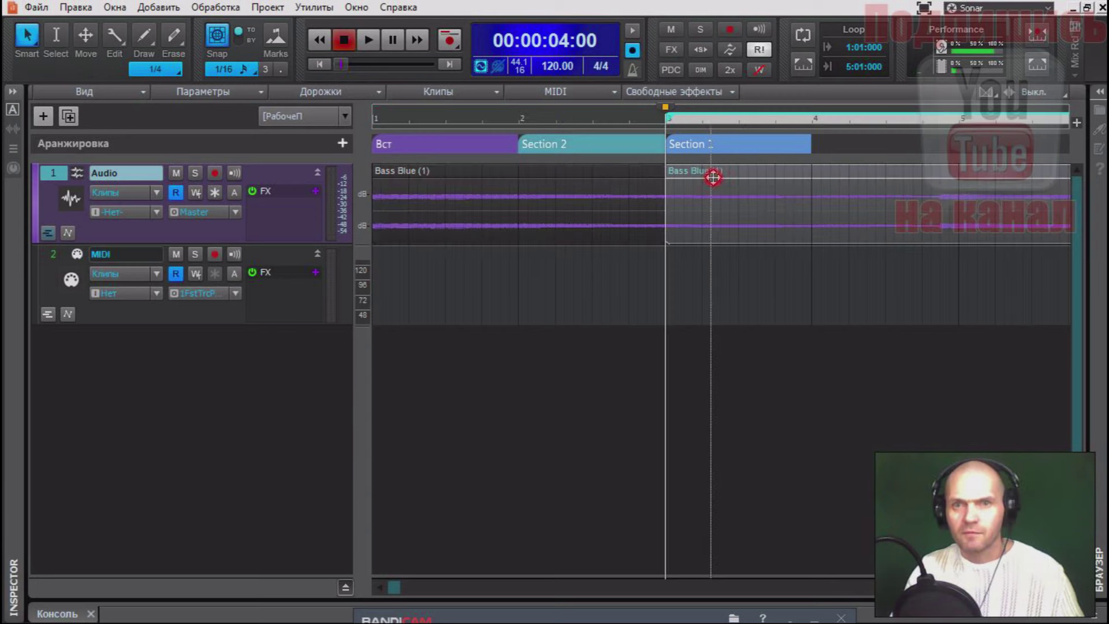
{"action": "key", "text": "Delete"}
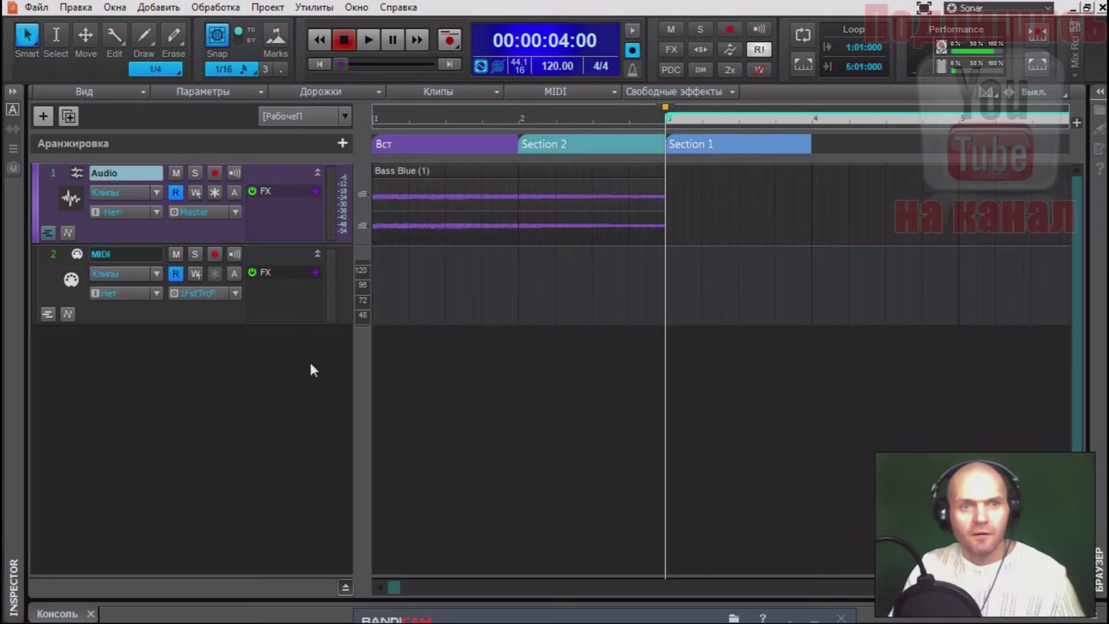
Step: Add one instrument track with the default TTS-1 synth
{"action": "right_click", "coordinate": [192, 376]}
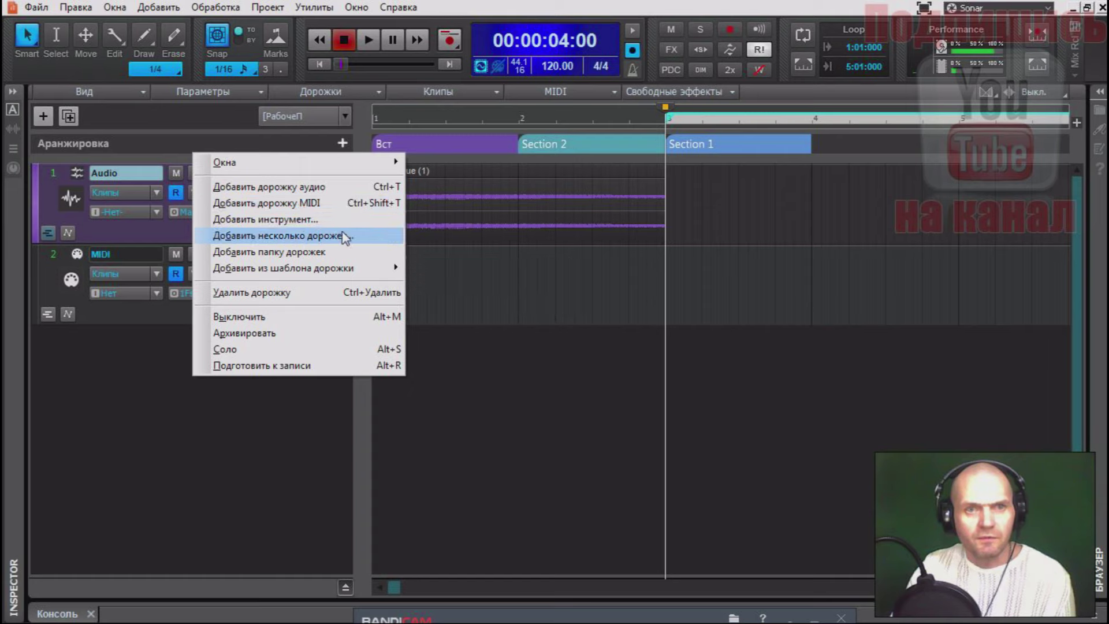
{"action": "left_click", "coordinate": [324, 219]}
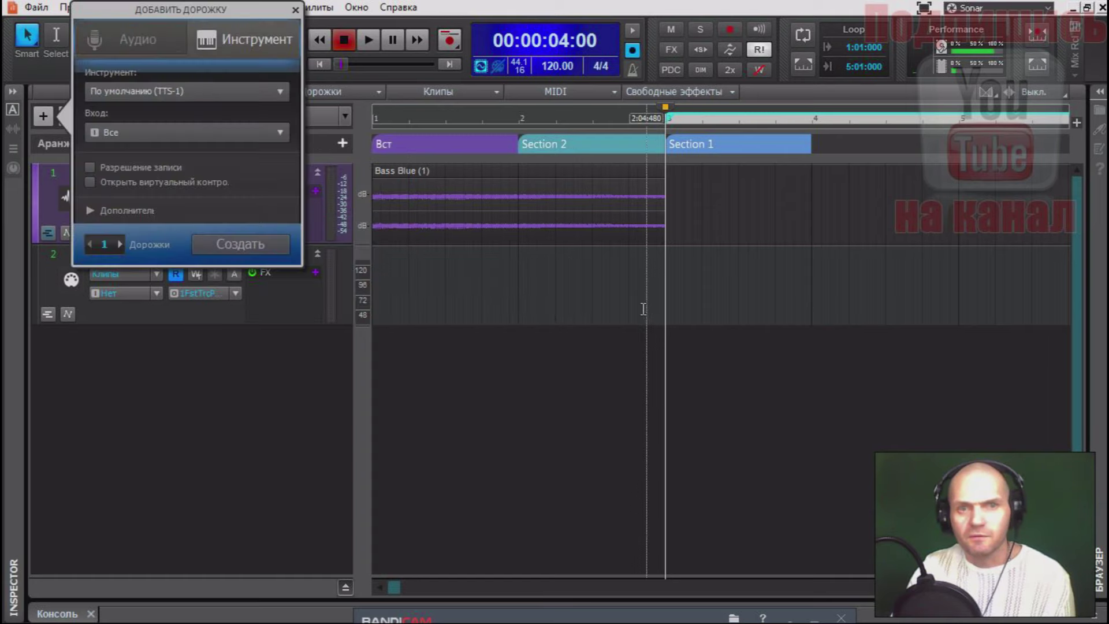
{"action": "left_click", "coordinate": [255, 244]}
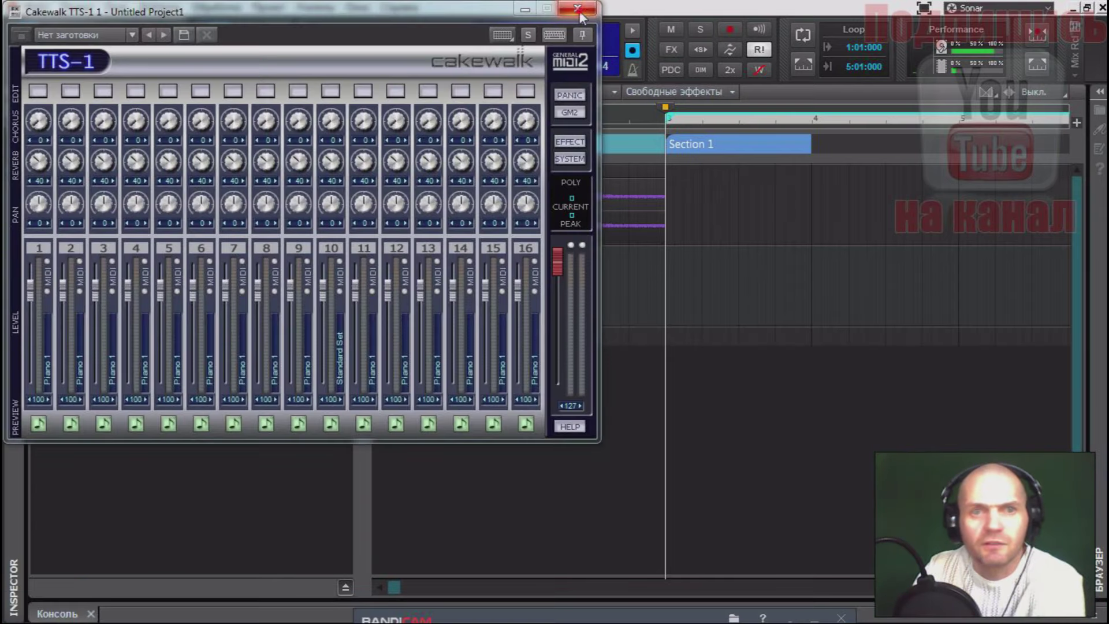
Step: Close the TTS-1 window, enlarge its track and convert the Bass Blue audio clip to MIDI on that track
{"action": "left_click", "coordinate": [578, 9]}
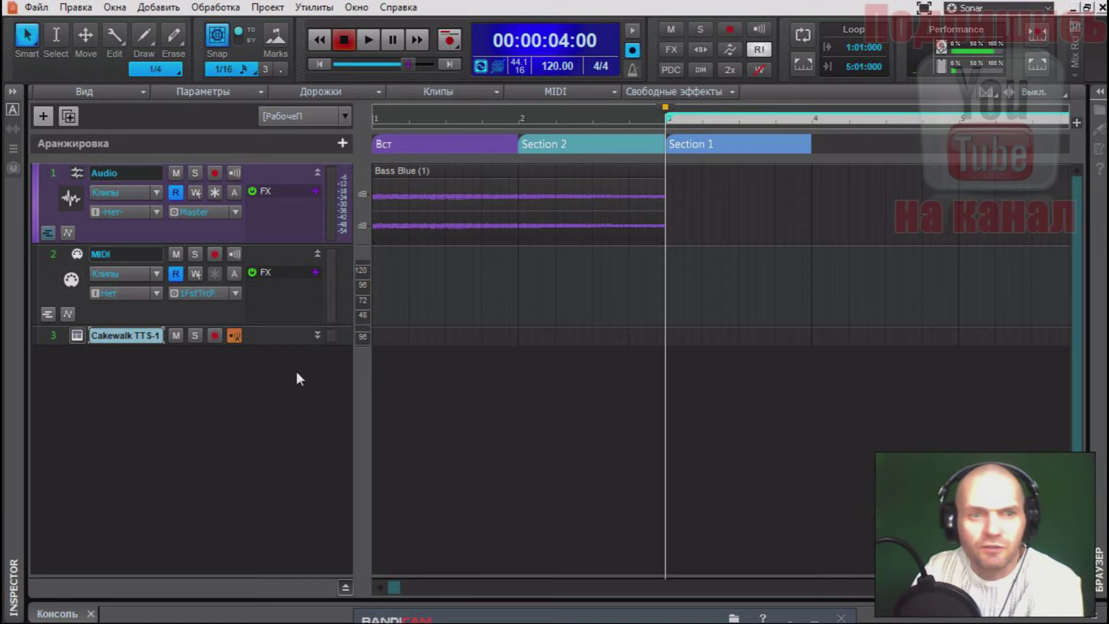
{"action": "left_click_drag", "start_coordinate": [276, 345], "coordinate": [280, 459]}
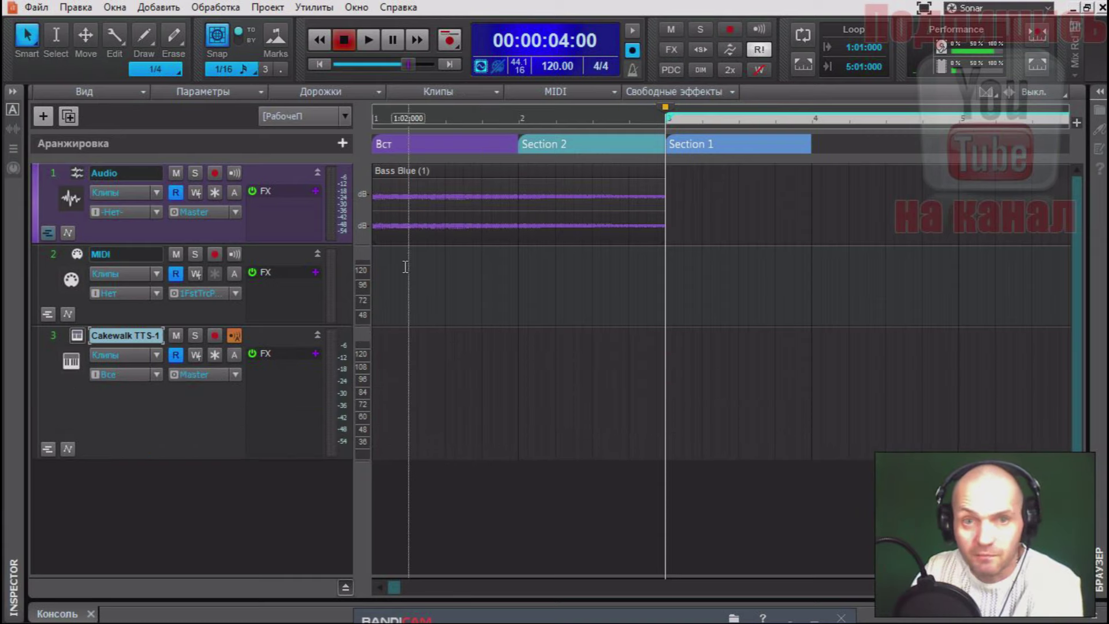
{"action": "left_click", "coordinate": [418, 176]}
{"action": "left_click_drag", "start_coordinate": [418, 177], "coordinate": [416, 393]}
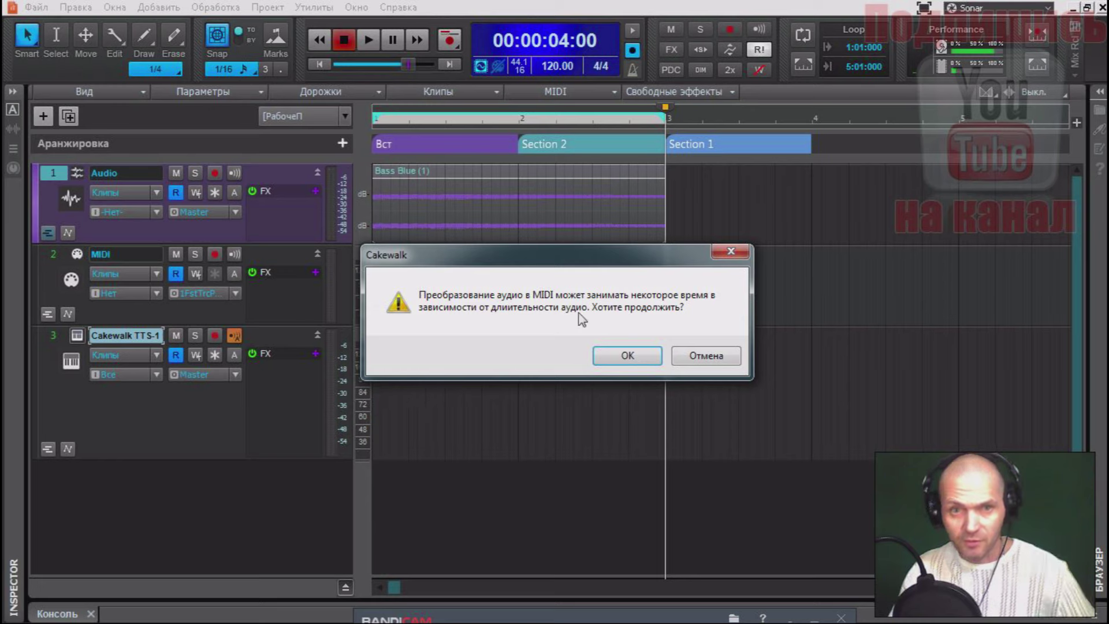
{"action": "left_click", "coordinate": [634, 358]}
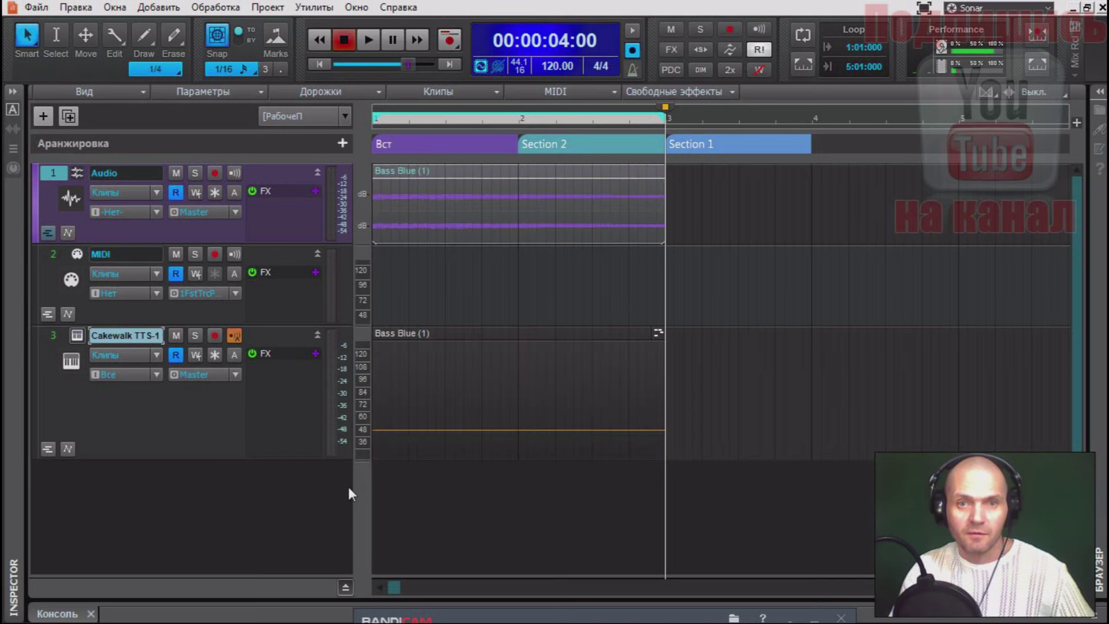
Step: View the converted Bass Blue MIDI clip's notes in the Piano Roll and collapse that view again
{"action": "double_click", "coordinate": [512, 342]}
{"action": "left_click_drag", "start_coordinate": [1093, 292], "coordinate": [1093, 435]}
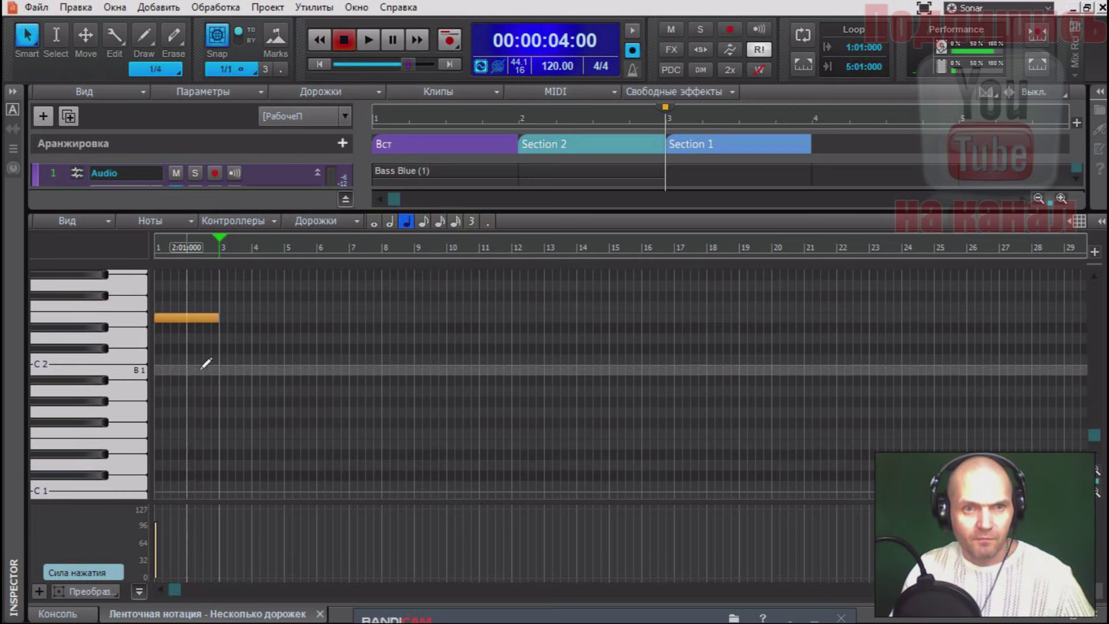
{"action": "key", "text": "d"}
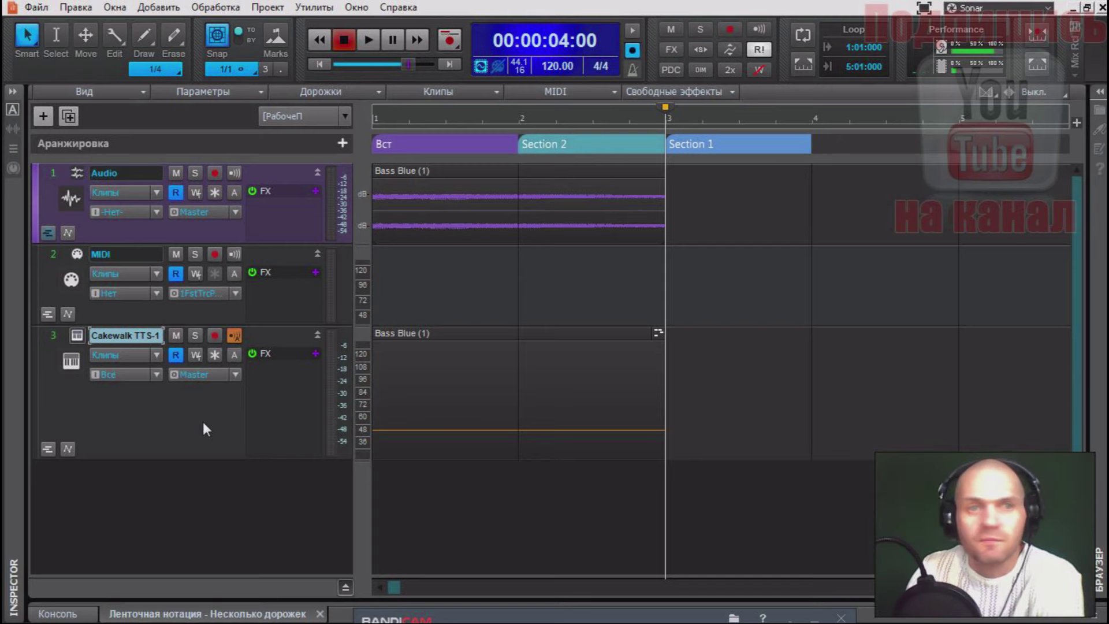
Step: Show the Inspector and split the Bass Blue clip on the Audio track at measure 2
{"action": "key", "text": "i"}
{"action": "left_click", "coordinate": [519, 223]}
{"action": "key", "text": "s"}
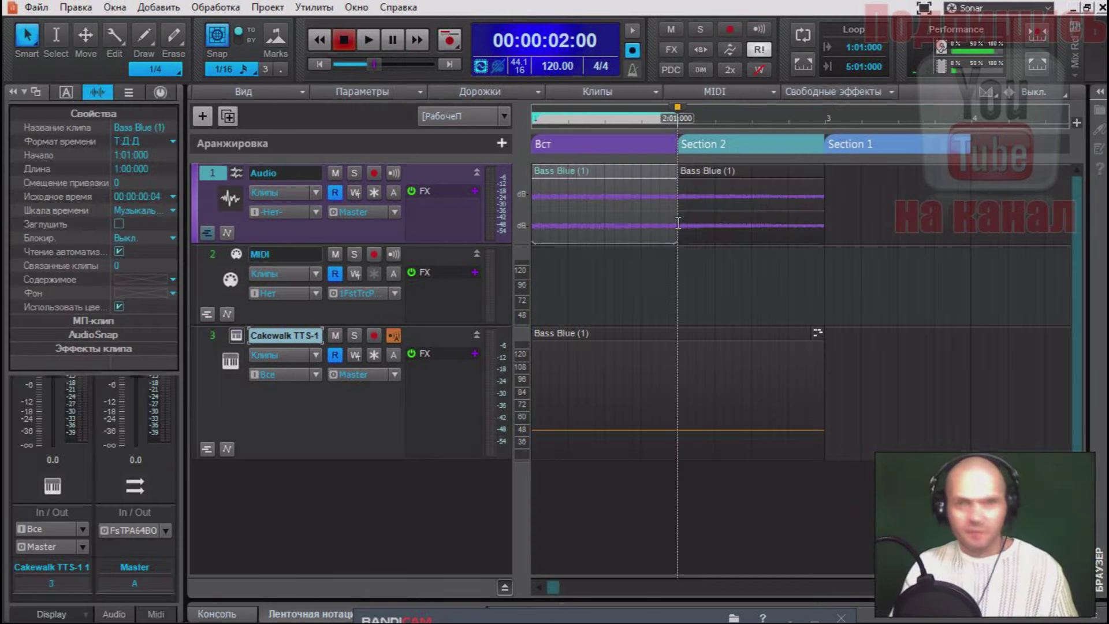
Step: Set the foreground colour of the second Bass Blue audio clip to green and of the first one to yellow
{"action": "left_click", "coordinate": [710, 172]}
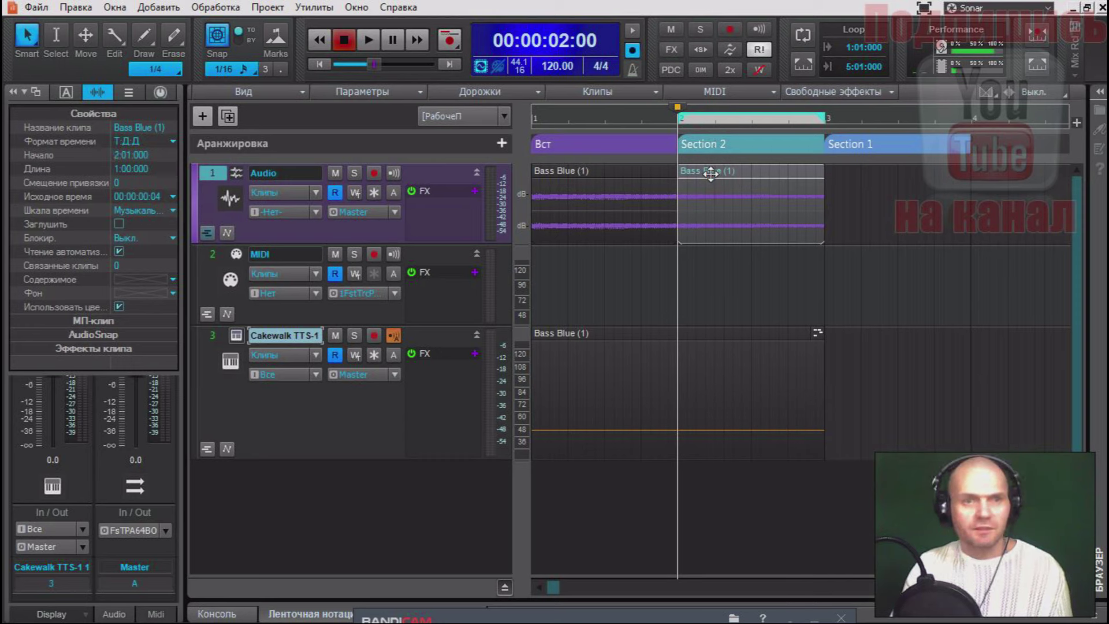
{"action": "left_click", "coordinate": [174, 280]}
{"action": "left_click", "coordinate": [167, 292]}
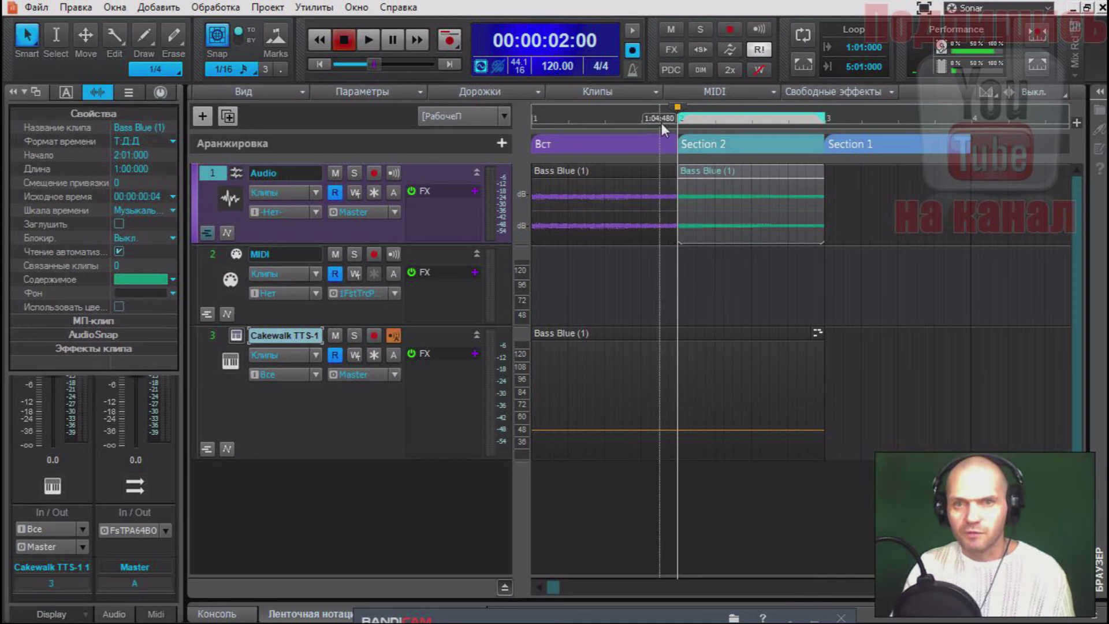
{"action": "left_click", "coordinate": [595, 170]}
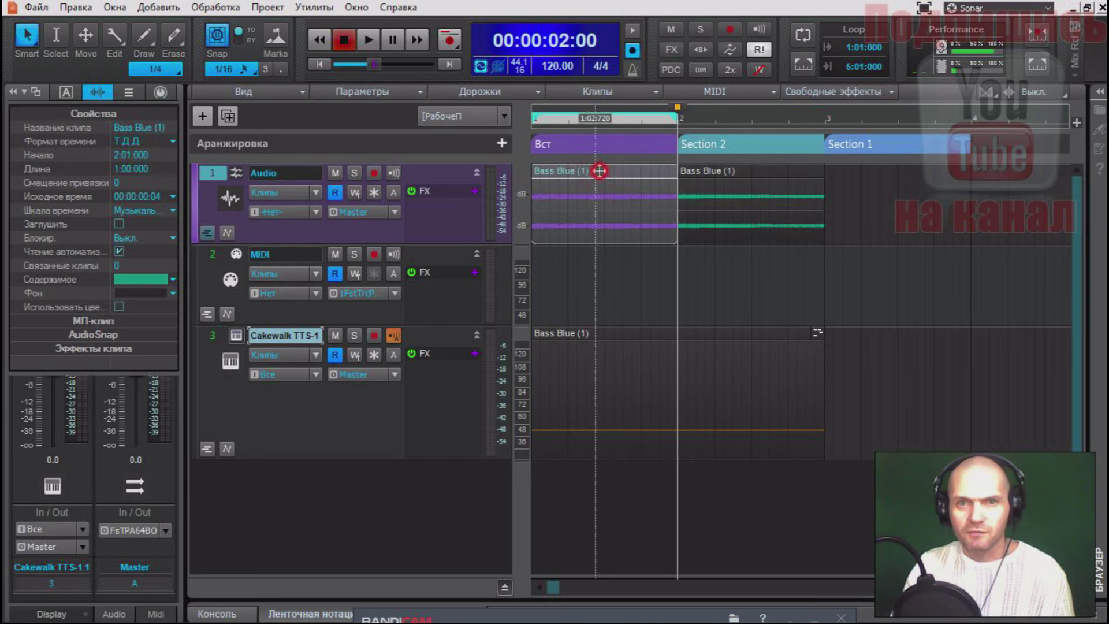
{"action": "left_click", "coordinate": [173, 279]}
{"action": "left_click", "coordinate": [161, 272]}
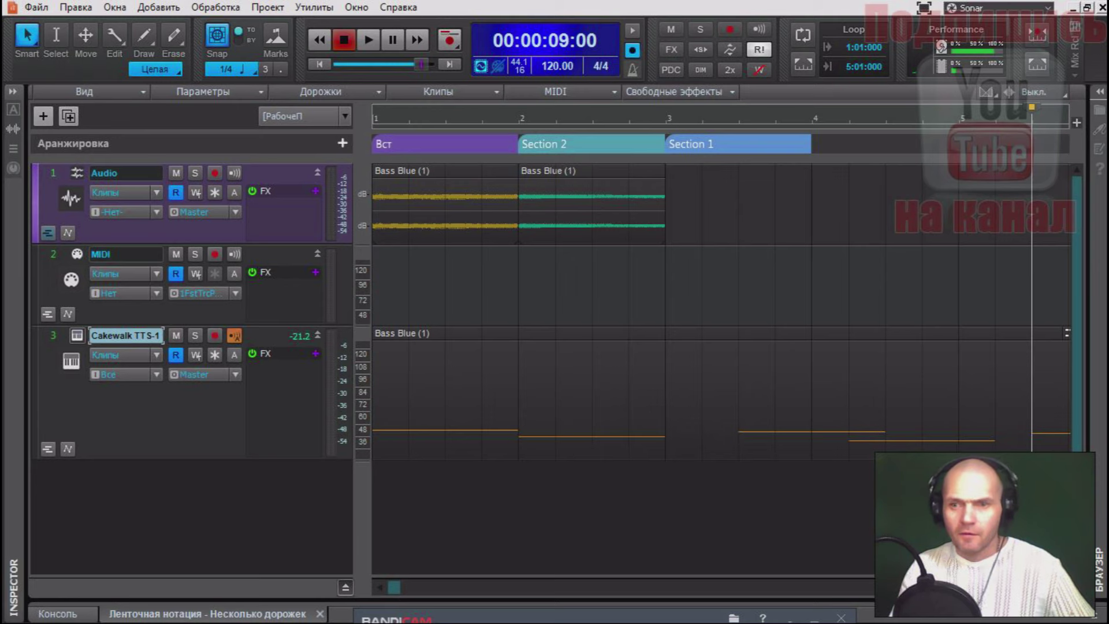
Step: Examine the TTS-1 track's notes in the Piano Roll and its display and grid resolution options
{"action": "key", "text": "alt+3"}
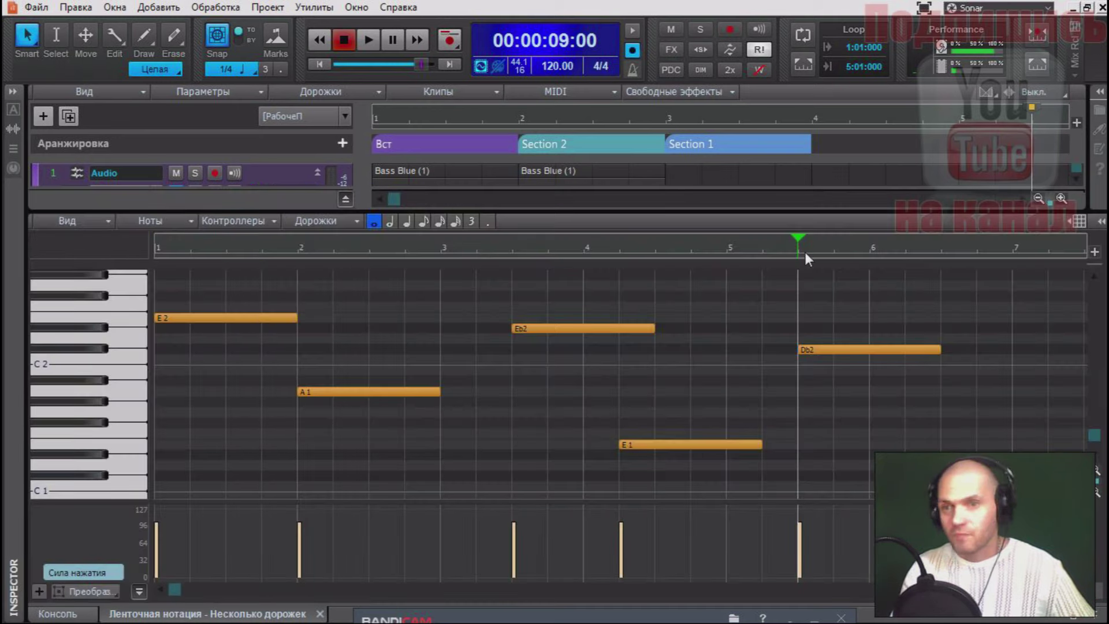
{"action": "scroll", "coordinate": [124, 364], "scroll_direction": "up", "scroll_amount": 2}
{"action": "scroll", "coordinate": [128, 363], "scroll_direction": "up", "scroll_amount": 5}
{"action": "scroll", "coordinate": [128, 363], "scroll_direction": "down", "scroll_amount": 3}
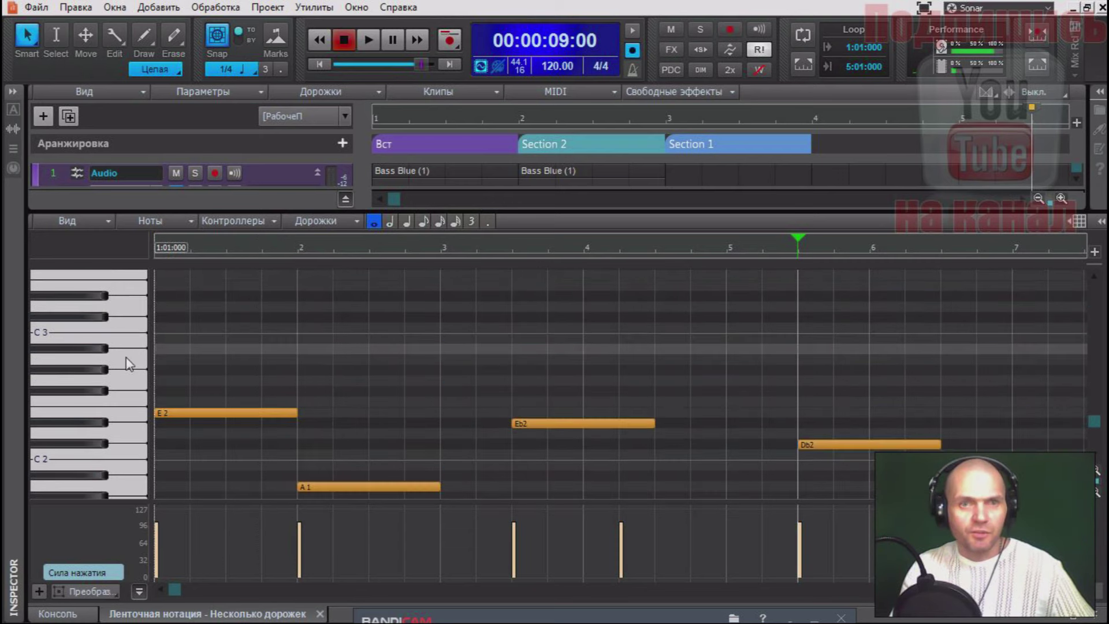
{"action": "scroll", "coordinate": [126, 361], "scroll_direction": "down", "scroll_amount": 5}
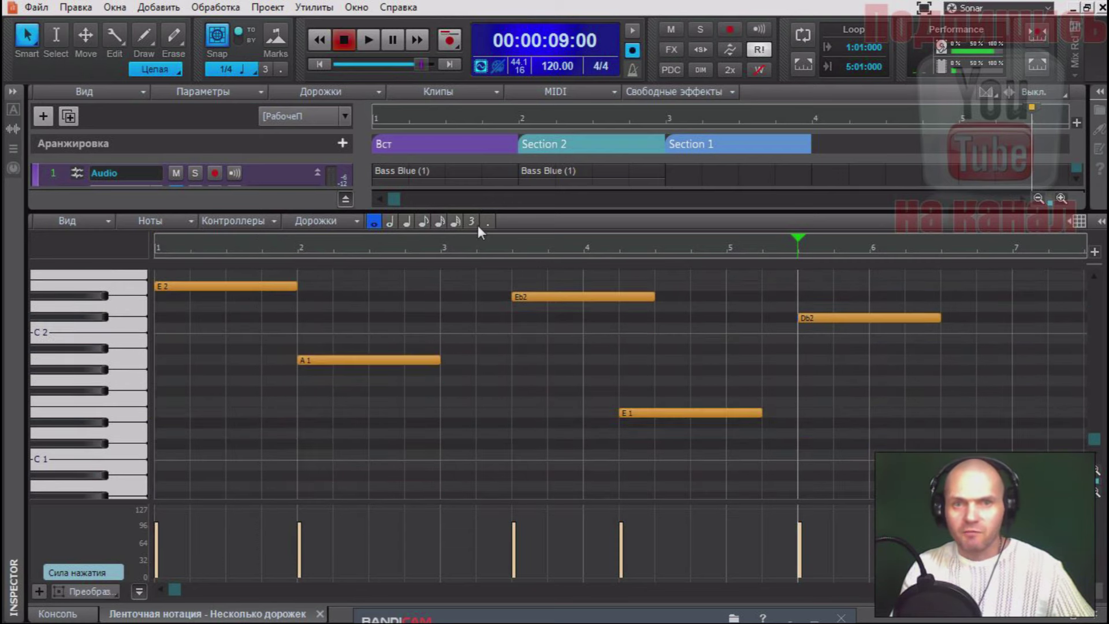
{"action": "left_click", "coordinate": [100, 221]}
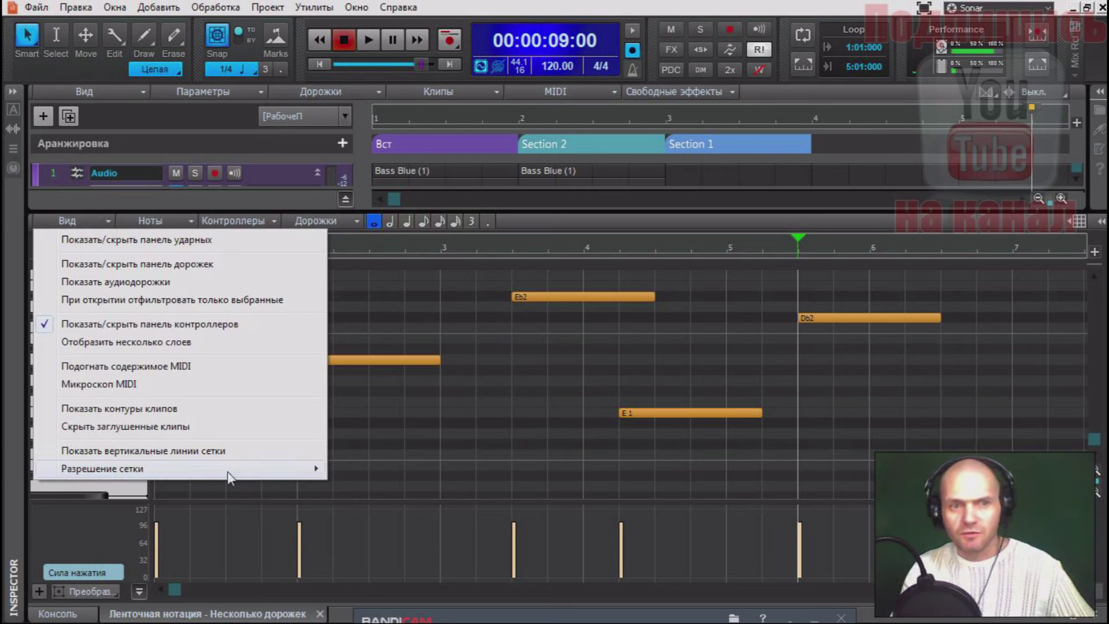
{"action": "mouse_move", "coordinate": [231, 470]}
{"action": "left_click", "coordinate": [383, 373]}
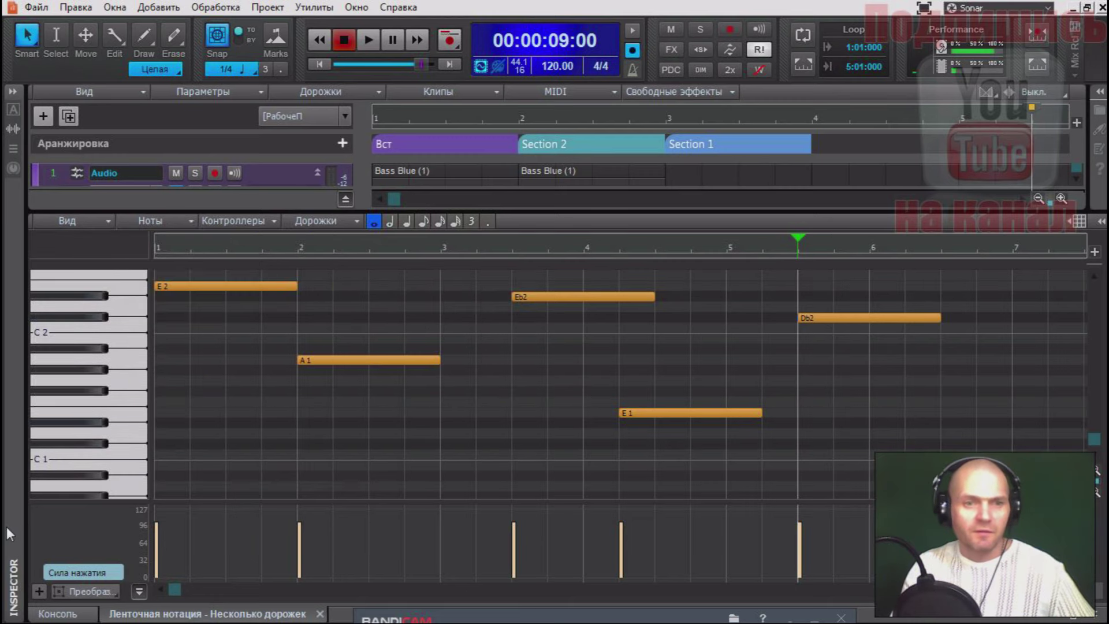
Step: Enlarge the velocity pane and lower the velocities of the notes after the first to varied levels between about 50 and 85
{"action": "left_click_drag", "start_coordinate": [307, 500], "coordinate": [312, 396]}
{"action": "left_click_drag", "start_coordinate": [148, 491], "coordinate": [167, 459]}
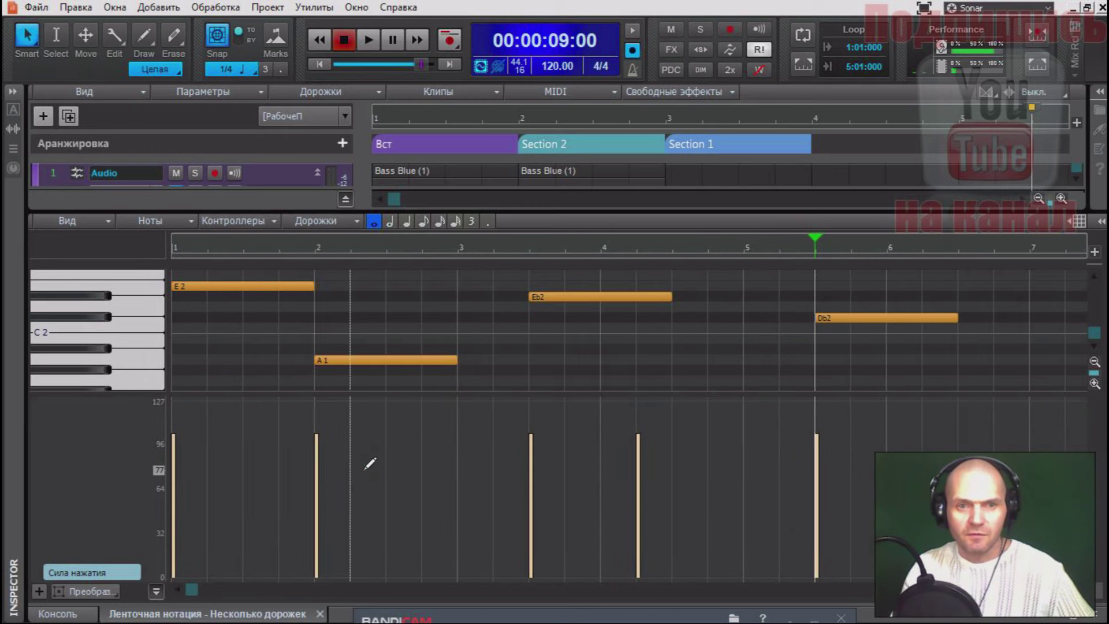
{"action": "mouse_move", "coordinate": [529, 508]}
{"action": "left_mouse_down"}
{"action": "mouse_move", "coordinate": [664, 462]}
{"action": "mouse_move", "coordinate": [818, 460]}
{"action": "left_mouse_up"}
{"action": "left_click_drag", "start_coordinate": [332, 479], "coordinate": [301, 481]}
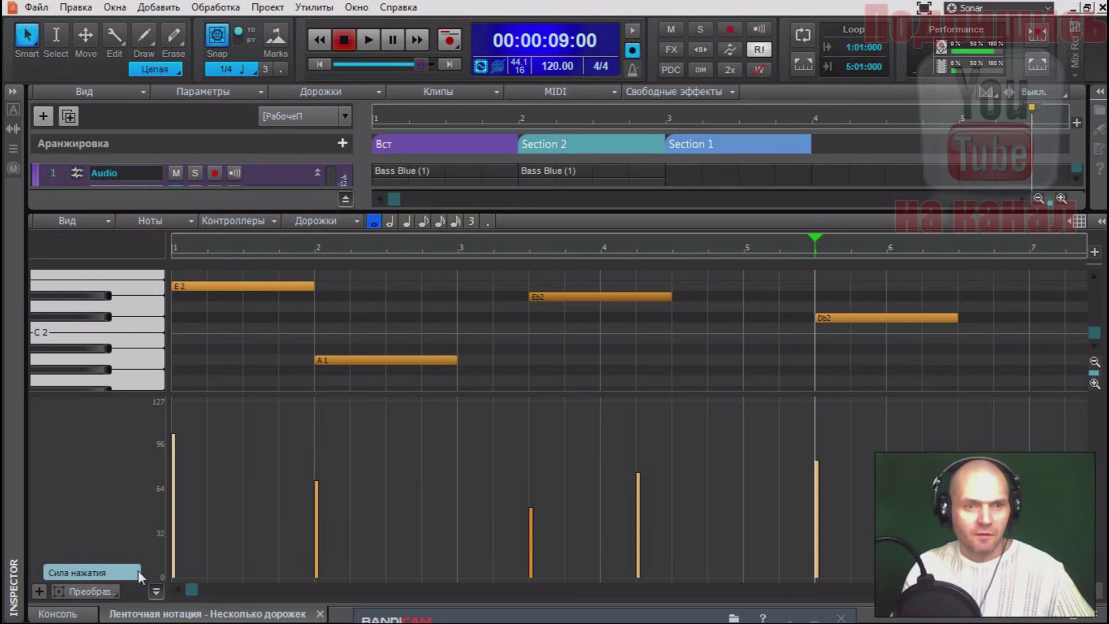
Step: Open the Console in a large separate window and resize its sections to show the buses and main outputs
{"action": "left_click", "coordinate": [115, 7]}
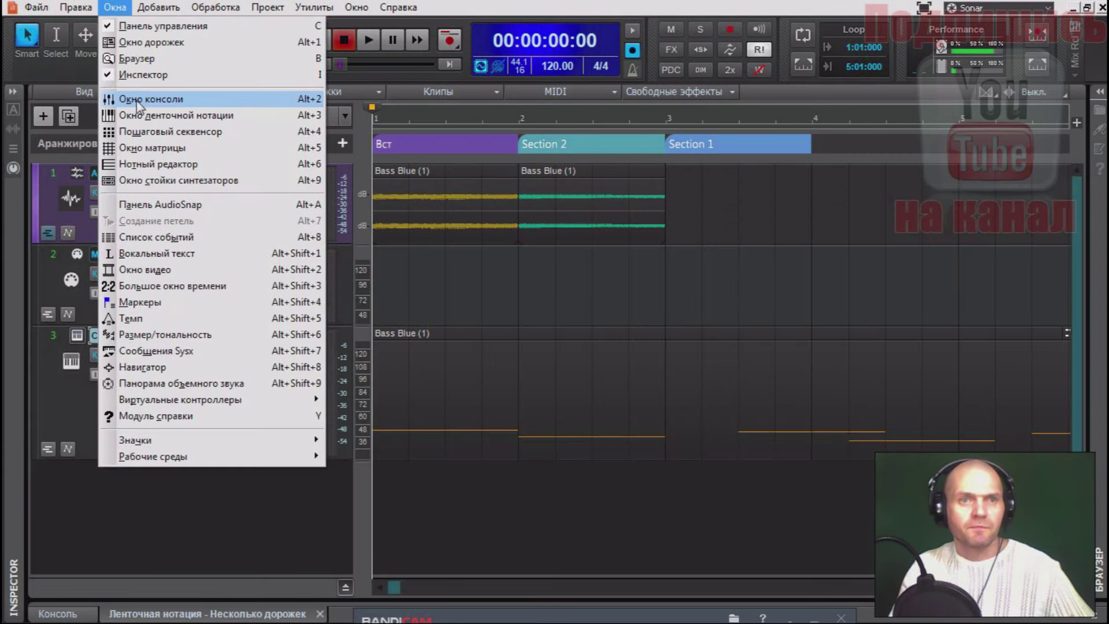
{"action": "left_click", "coordinate": [138, 100]}
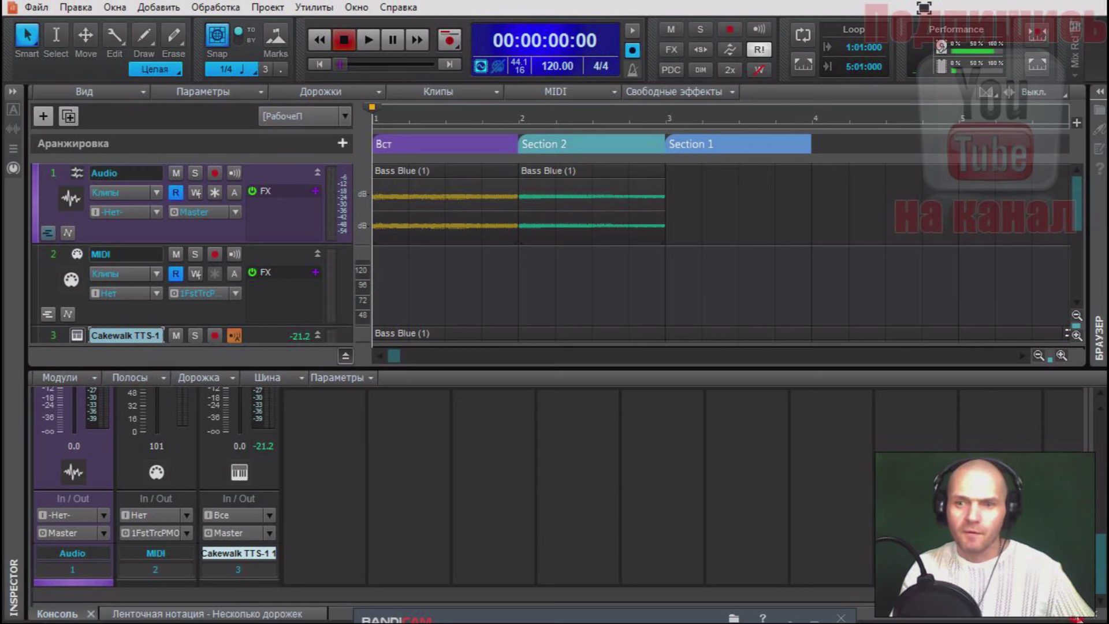
{"action": "double_click", "coordinate": [1096, 613]}
{"action": "left_click", "coordinate": [987, 373]}
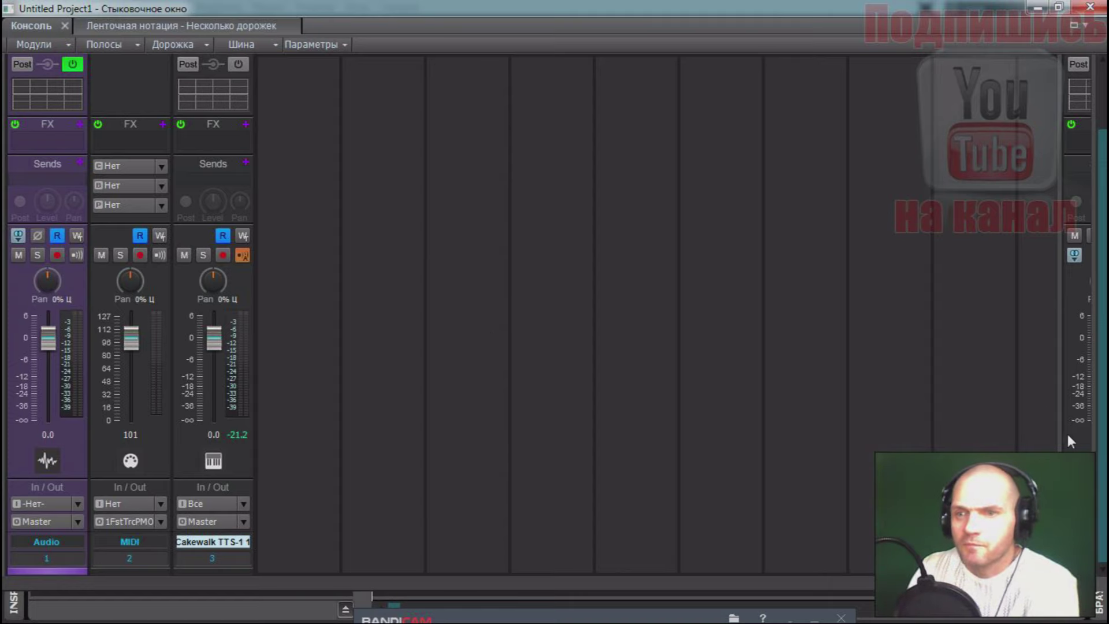
{"action": "left_click_drag", "start_coordinate": [1059, 432], "coordinate": [599, 400]}
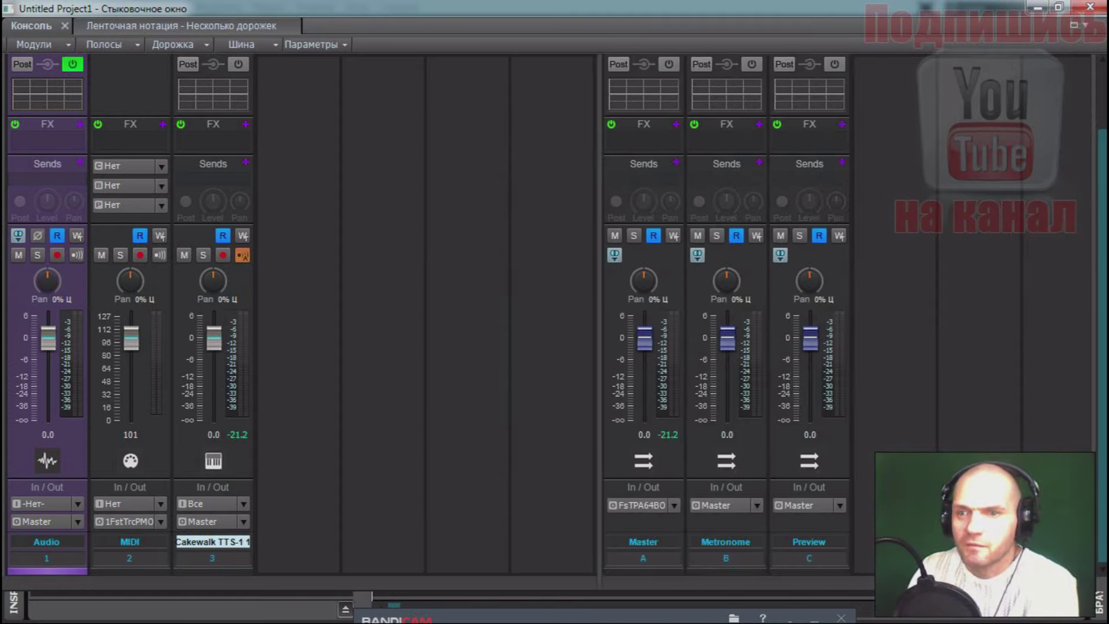
{"action": "left_click_drag", "start_coordinate": [1094, 440], "coordinate": [964, 440]}
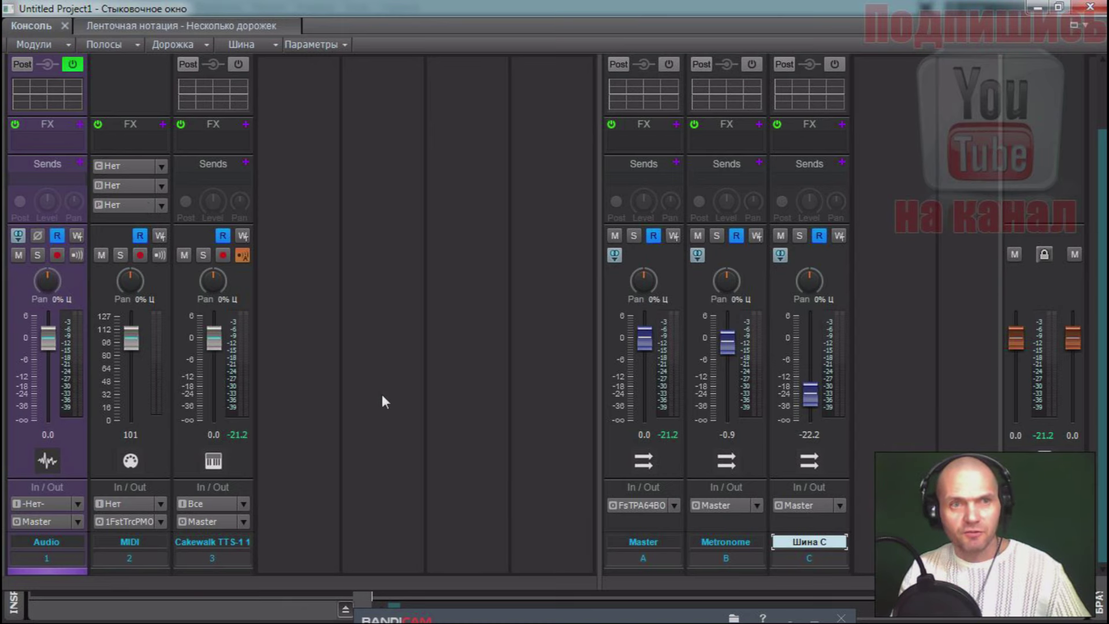
Step: Expand the Audio strip's ProChannel, review its compressor, equalizer, saturation and console modules, and collapse it again
{"action": "scroll", "coordinate": [306, 210], "scroll_direction": "up", "scroll_amount": 3}
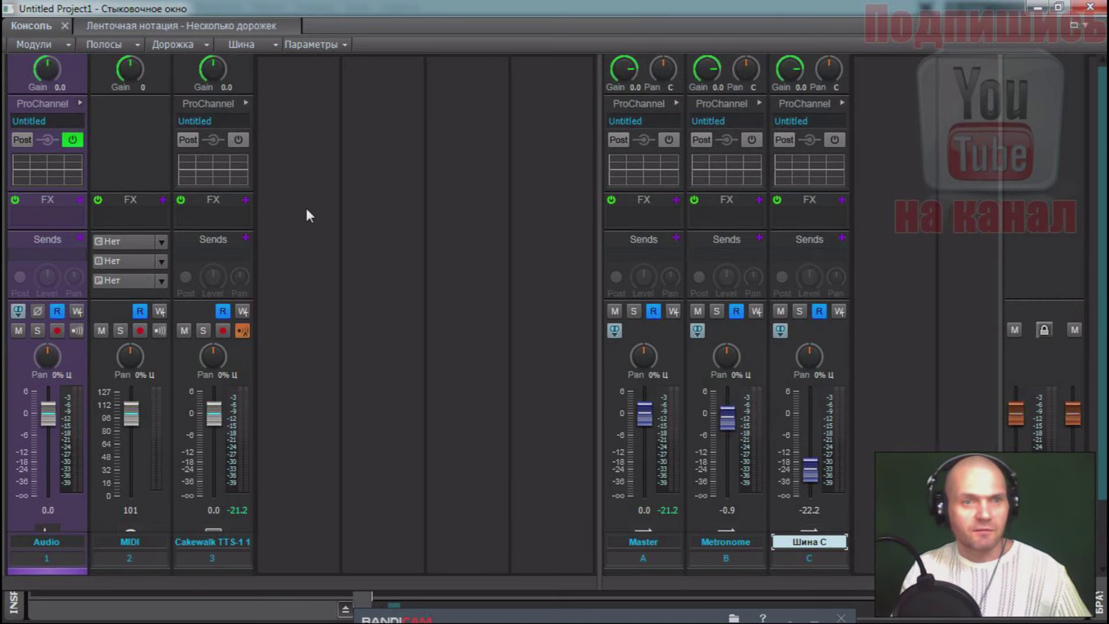
{"action": "left_click", "coordinate": [76, 102]}
{"action": "scroll", "coordinate": [187, 248], "scroll_direction": "down", "scroll_amount": 3}
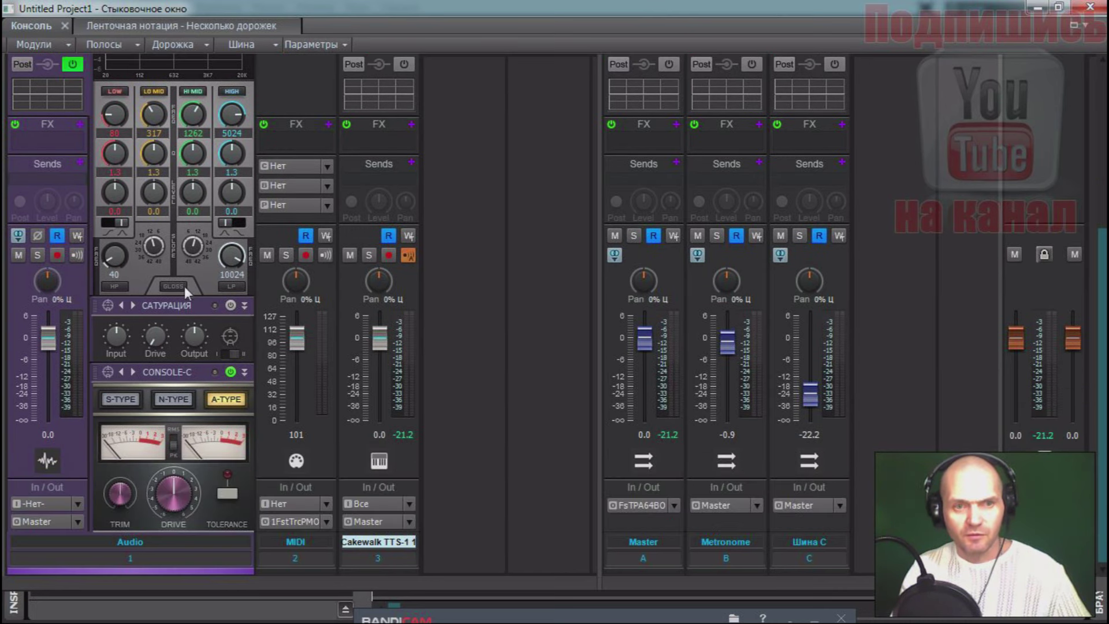
{"action": "scroll", "coordinate": [185, 282], "scroll_direction": "up", "scroll_amount": 10}
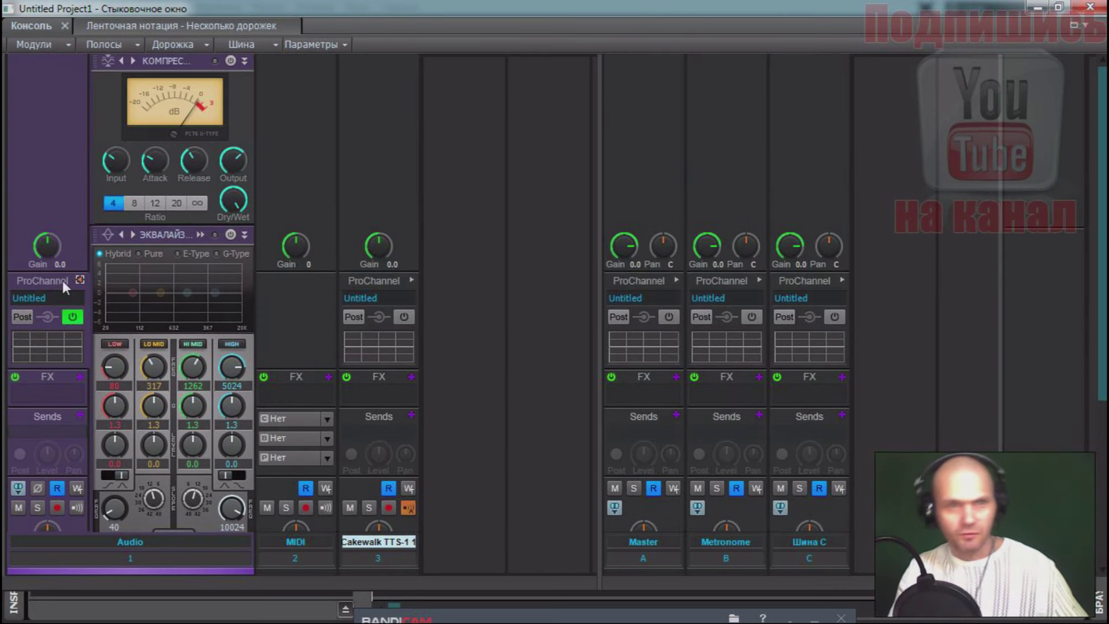
{"action": "left_click", "coordinate": [81, 279]}
{"action": "scroll", "coordinate": [446, 321], "scroll_direction": "down", "scroll_amount": 10}
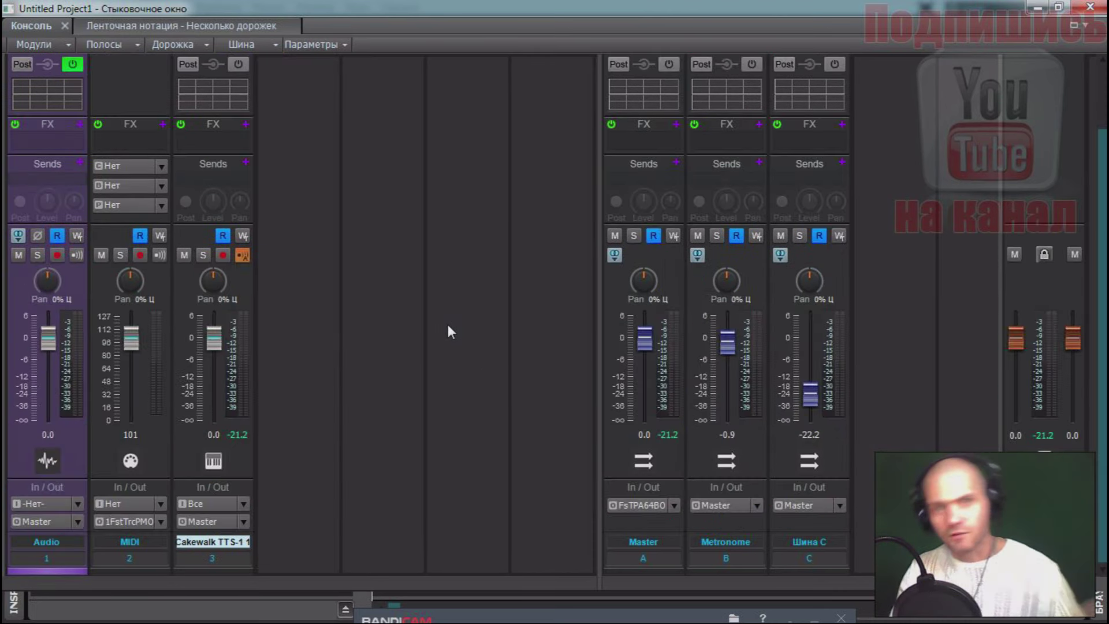
Step: Set the Audio strip's input gain to -7.0
{"action": "scroll", "coordinate": [446, 321], "scroll_direction": "up", "scroll_amount": 3}
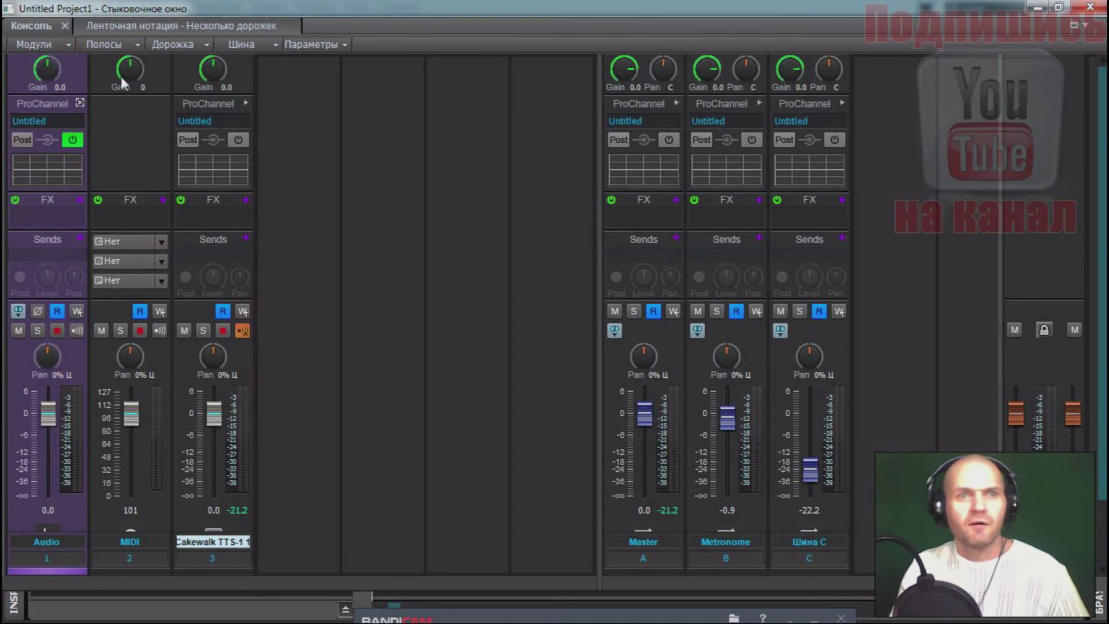
{"action": "left_click_drag", "start_coordinate": [46, 68], "coordinate": [46, 87]}
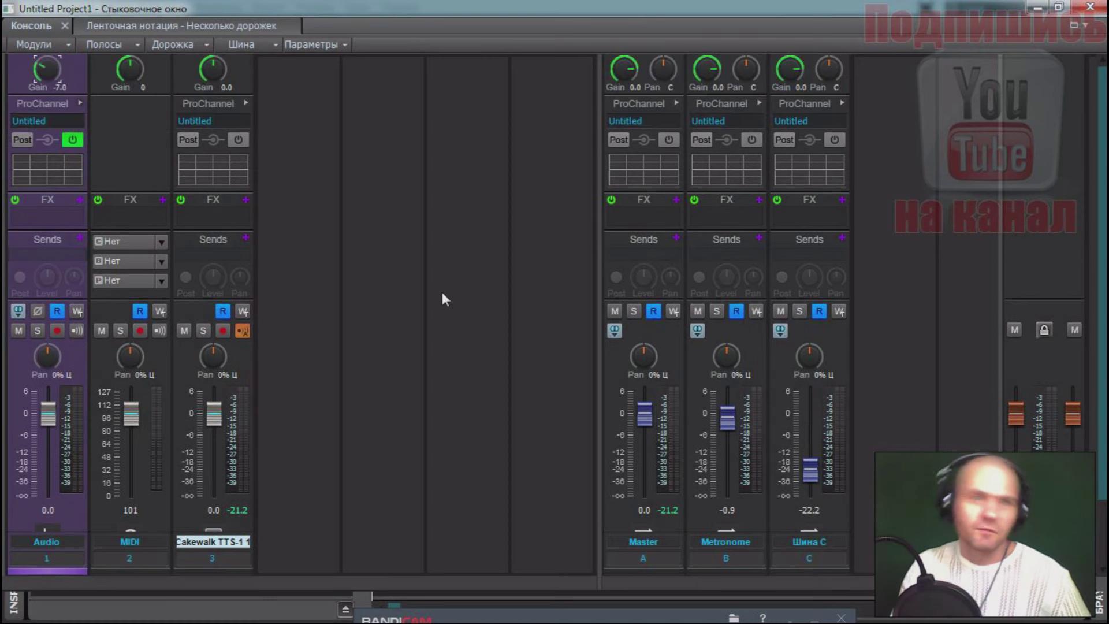
{"action": "scroll", "coordinate": [414, 279], "scroll_direction": "down", "scroll_amount": 3}
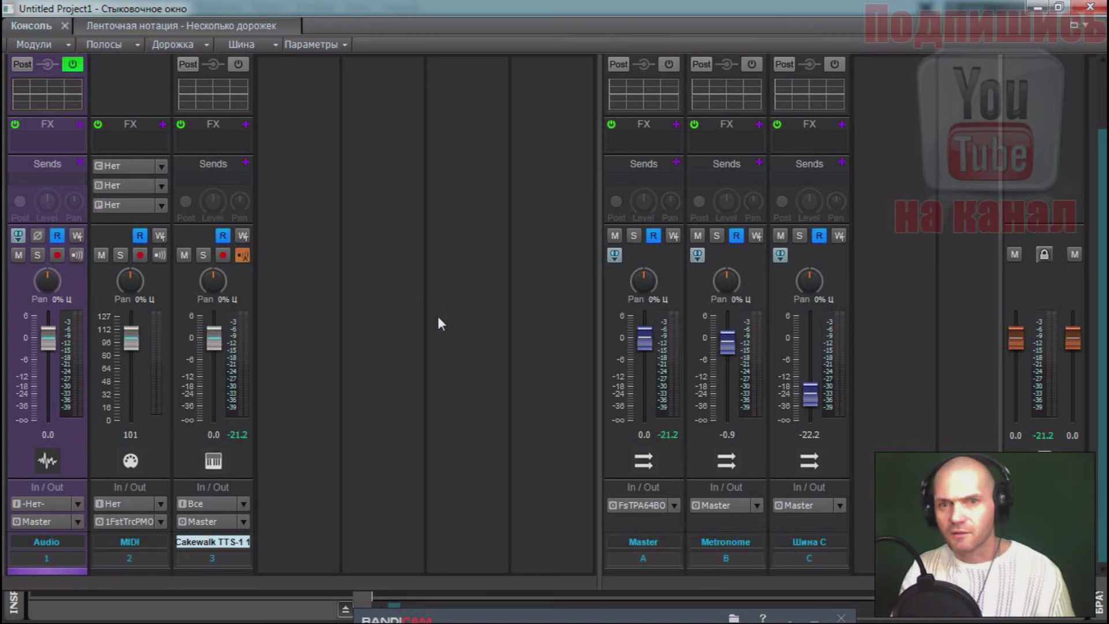
Step: Examine the bus strips in the Console and the available send destinations for the Master bus
{"action": "scroll", "coordinate": [438, 316], "scroll_direction": "up", "scroll_amount": 3}
{"action": "scroll", "coordinate": [438, 315], "scroll_direction": "down", "scroll_amount": 3}
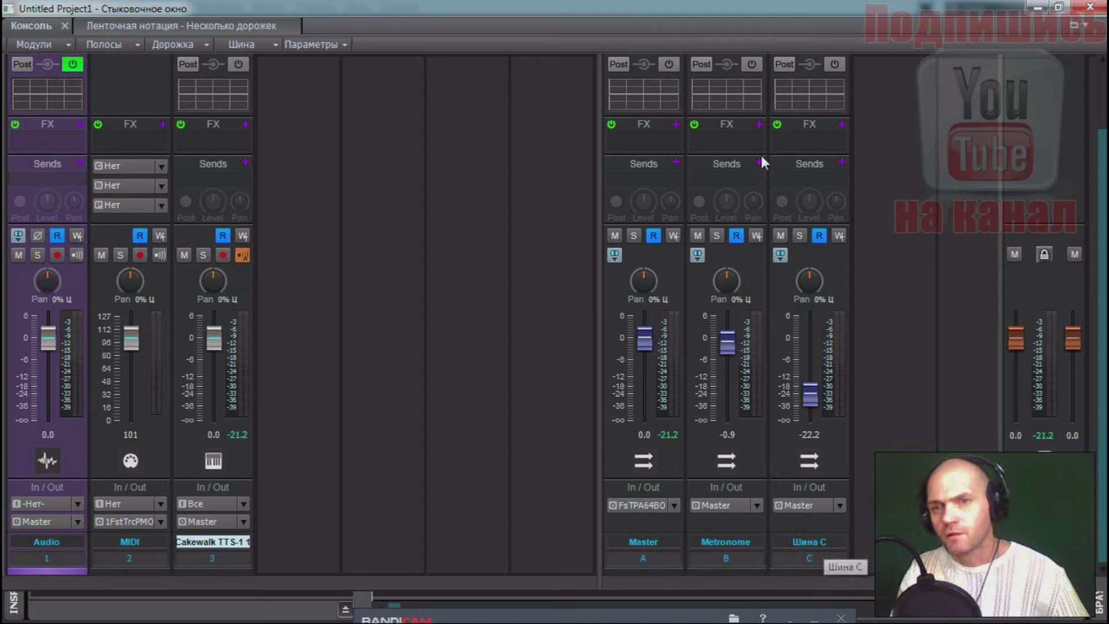
{"action": "left_click", "coordinate": [907, 334]}
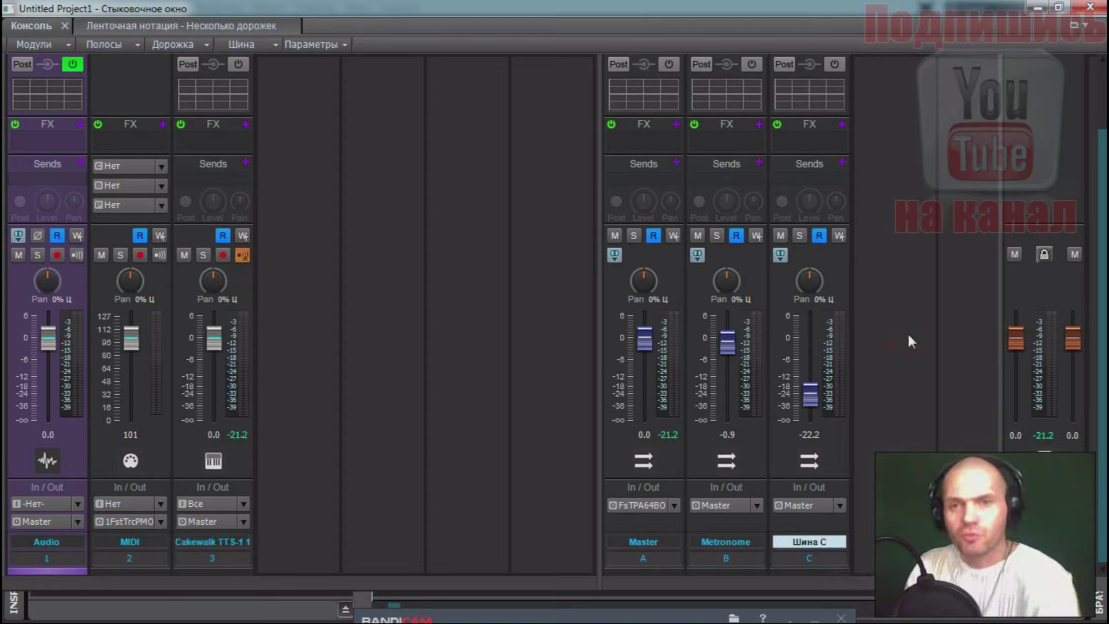
{"action": "scroll", "coordinate": [906, 331], "scroll_direction": "up", "scroll_amount": 2}
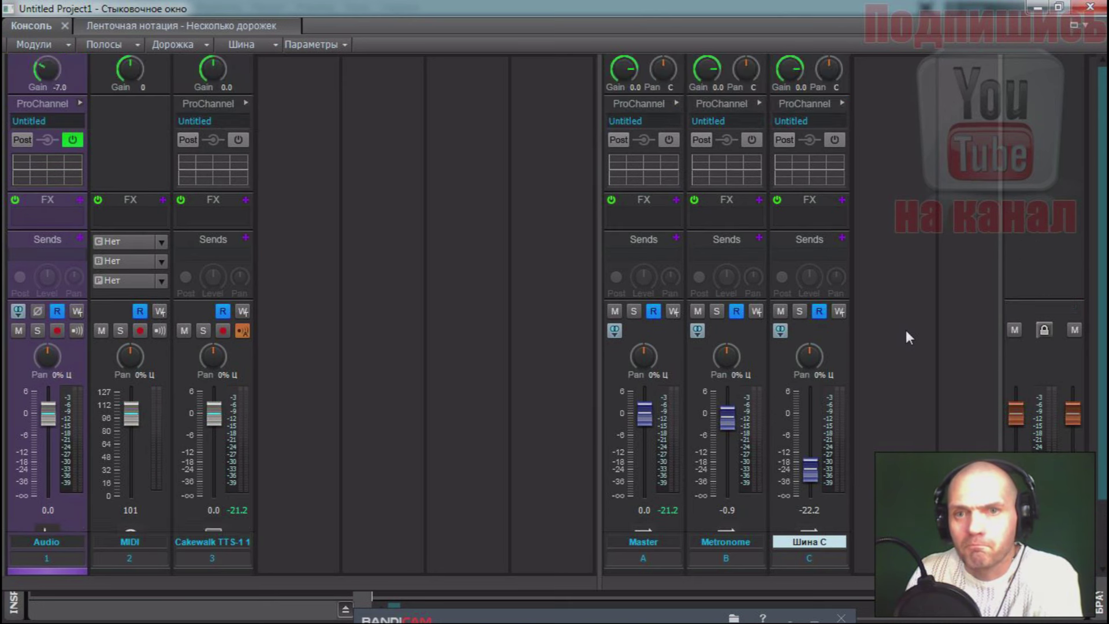
{"action": "left_click", "coordinate": [675, 238]}
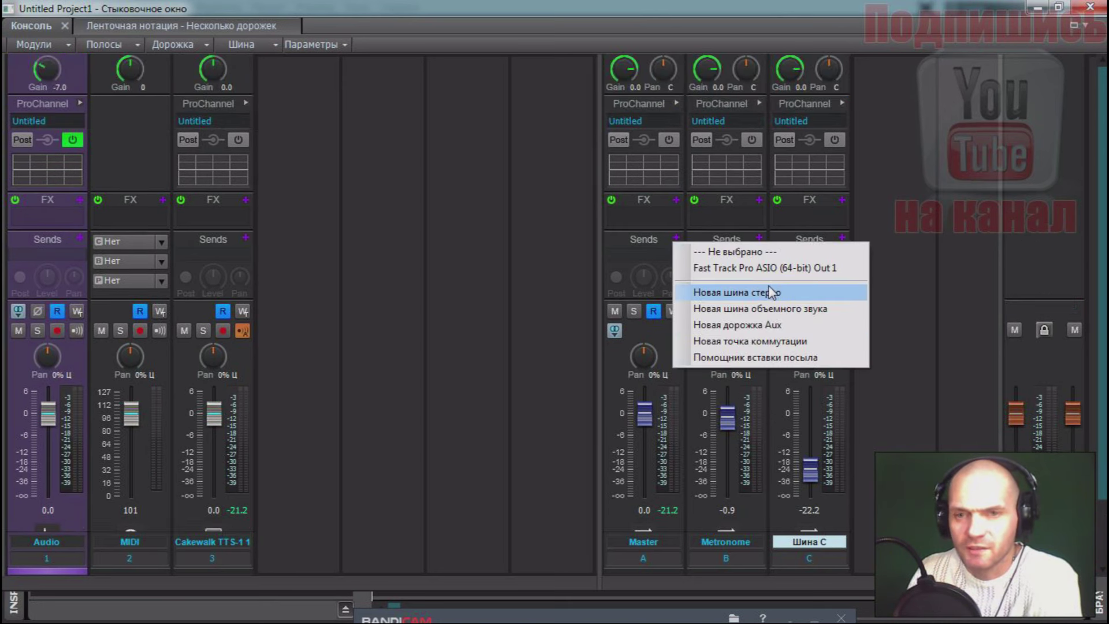
{"action": "left_click", "coordinate": [902, 318]}
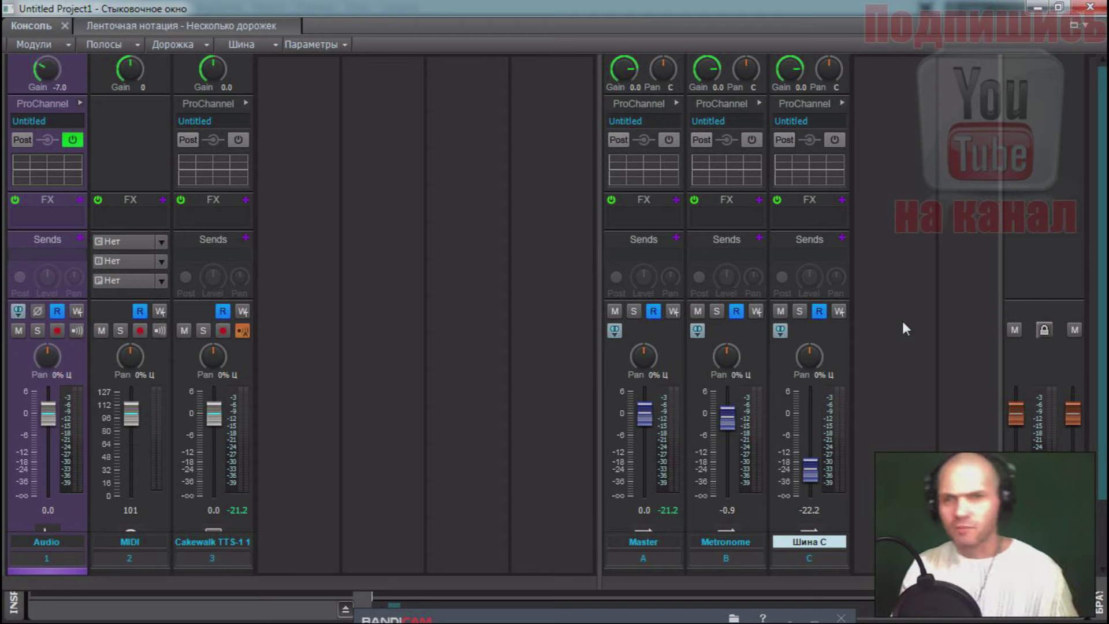
Step: Widen the main outputs section of the Console next to the bus strips
{"action": "scroll", "coordinate": [903, 322], "scroll_direction": "down", "scroll_amount": 3}
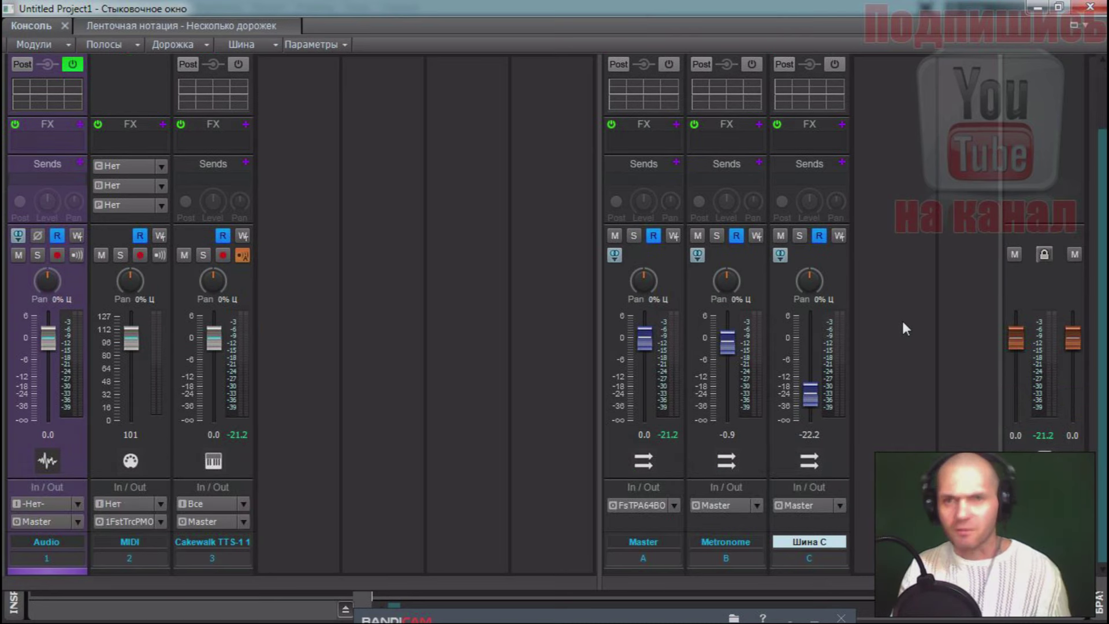
{"action": "scroll", "coordinate": [903, 323], "scroll_direction": "up", "scroll_amount": 3}
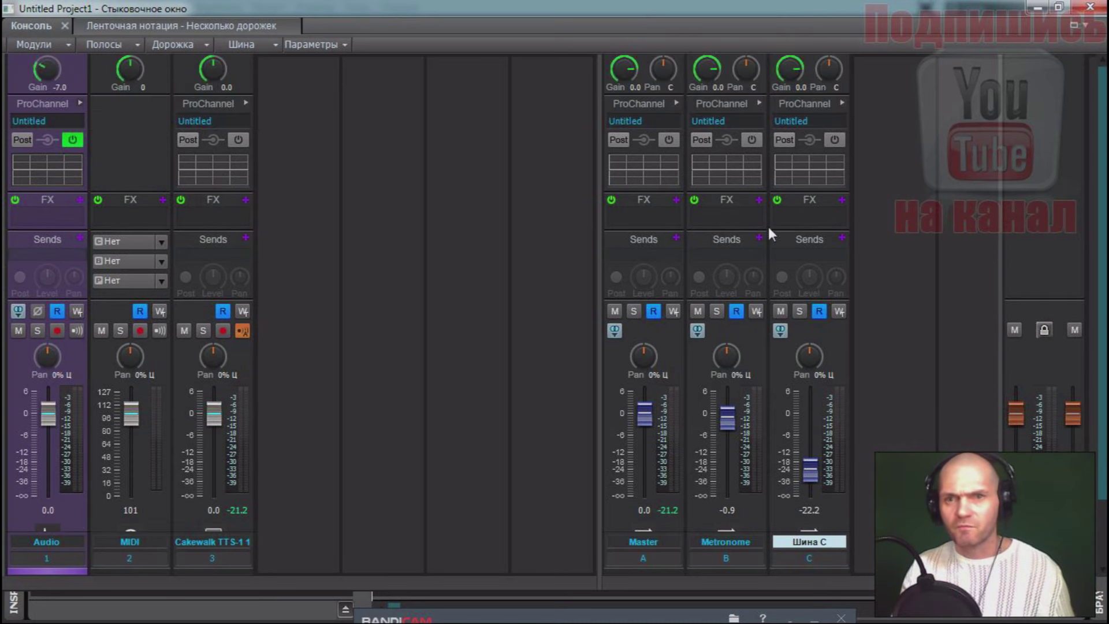
{"action": "scroll", "coordinate": [744, 291], "scroll_direction": "down", "scroll_amount": 3}
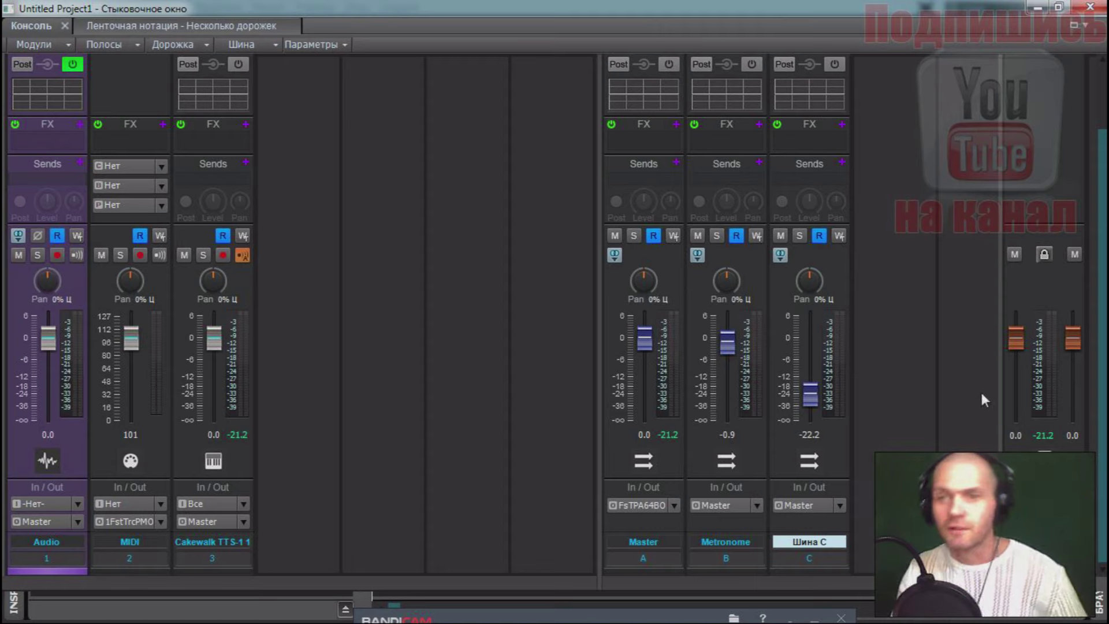
{"action": "left_click_drag", "start_coordinate": [1001, 389], "coordinate": [908, 391]}
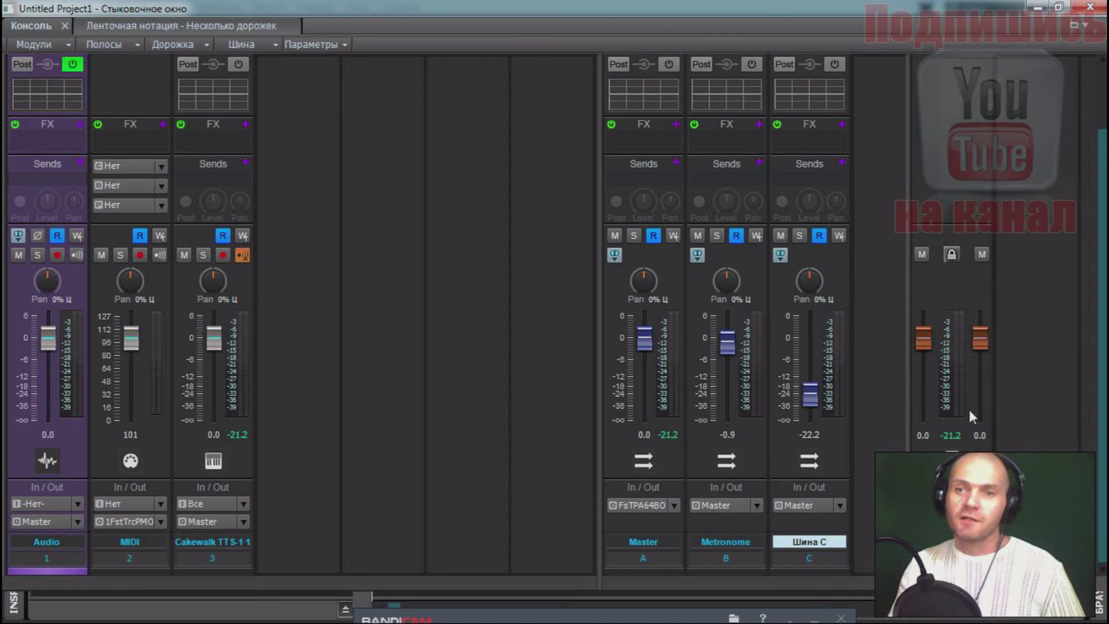
{"action": "left_click", "coordinate": [1044, 420]}
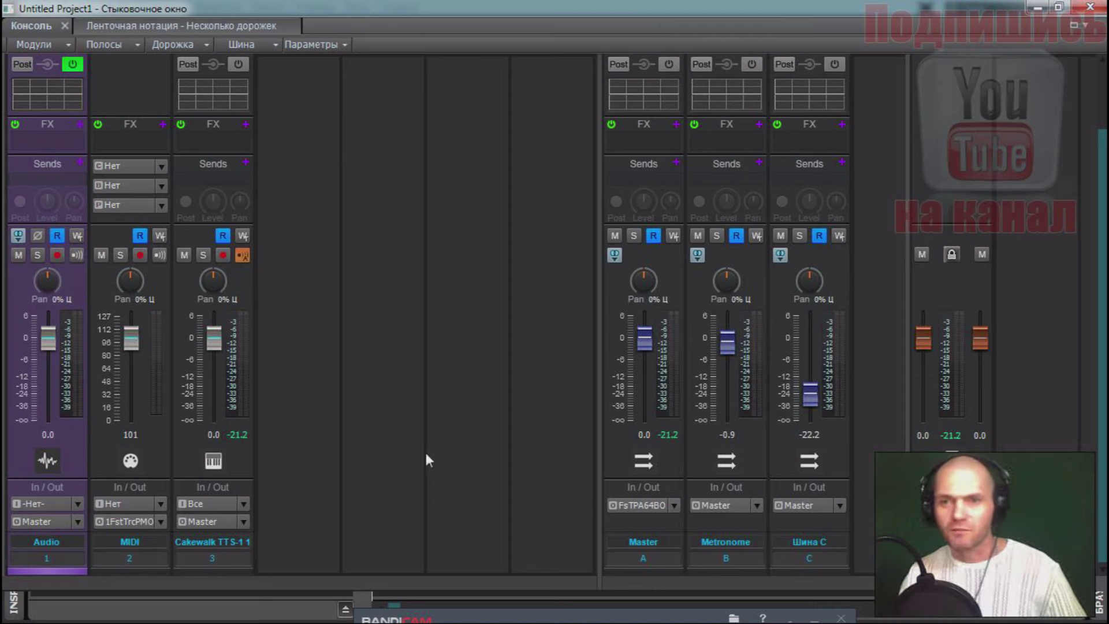
Step: Add the Sonitus Delay effect to the Cakewalk TTS-1 strip's FX bin, close its window and leave the Console for the track view
{"action": "scroll", "coordinate": [459, 304], "scroll_direction": "up", "scroll_amount": 2}
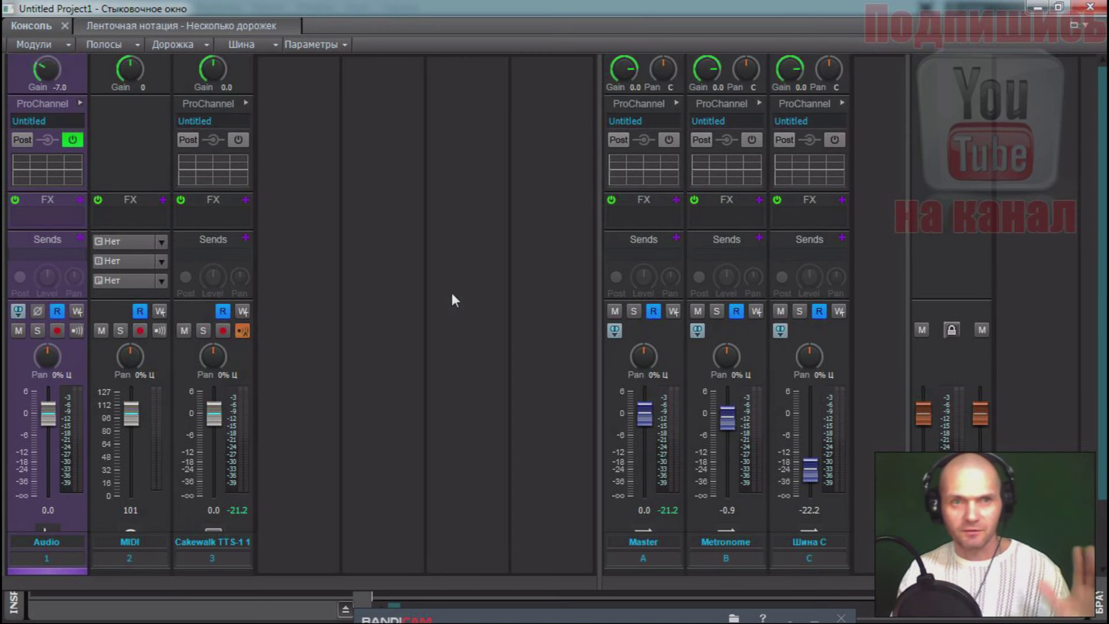
{"action": "right_click", "coordinate": [244, 207]}
{"action": "mouse_move", "coordinate": [398, 224]}
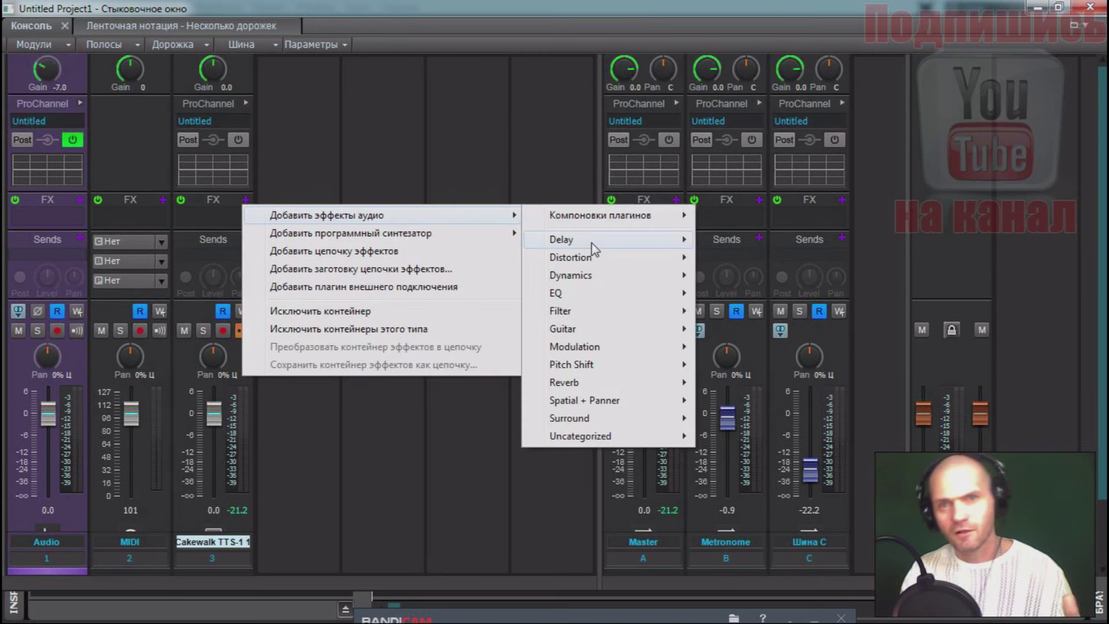
{"action": "mouse_move", "coordinate": [598, 242]}
{"action": "left_click", "coordinate": [722, 241]}
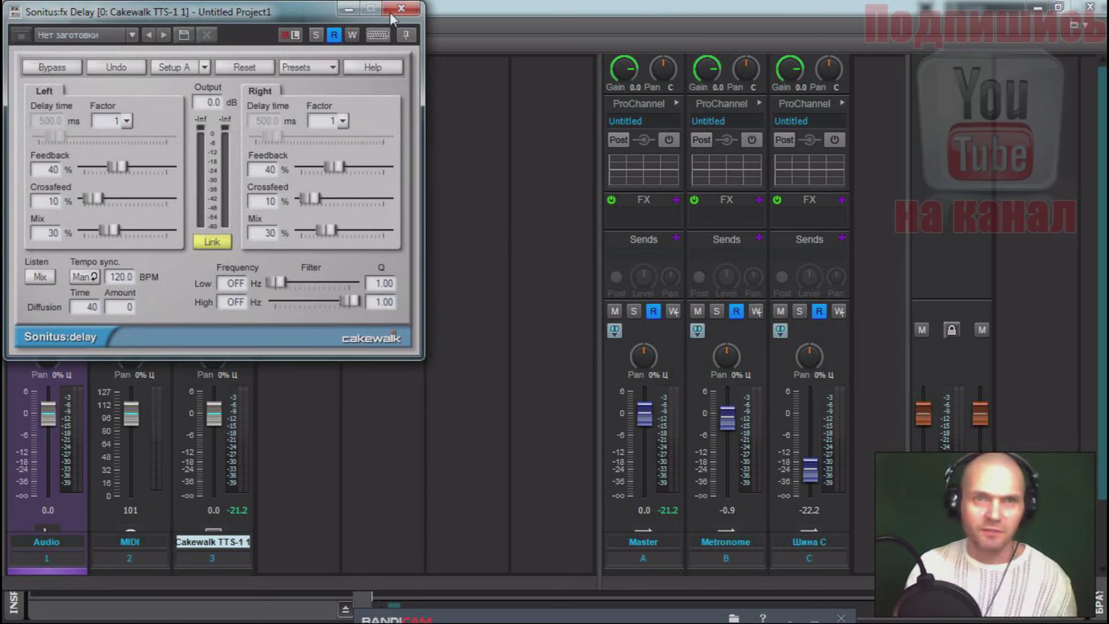
{"action": "left_click", "coordinate": [399, 11]}
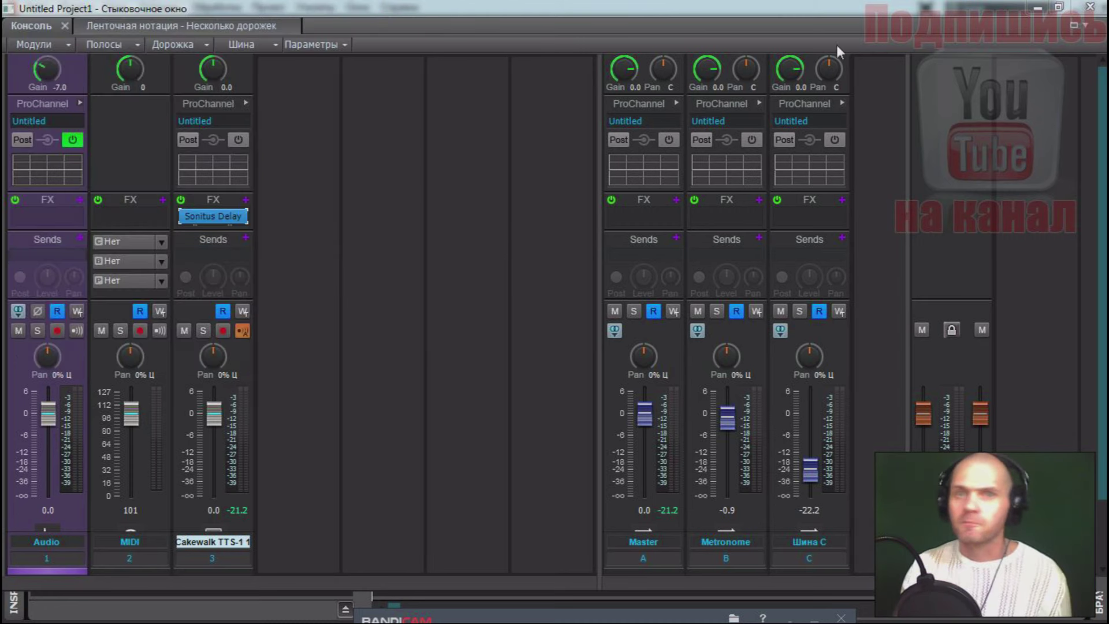
{"action": "left_click", "coordinate": [1086, 25]}
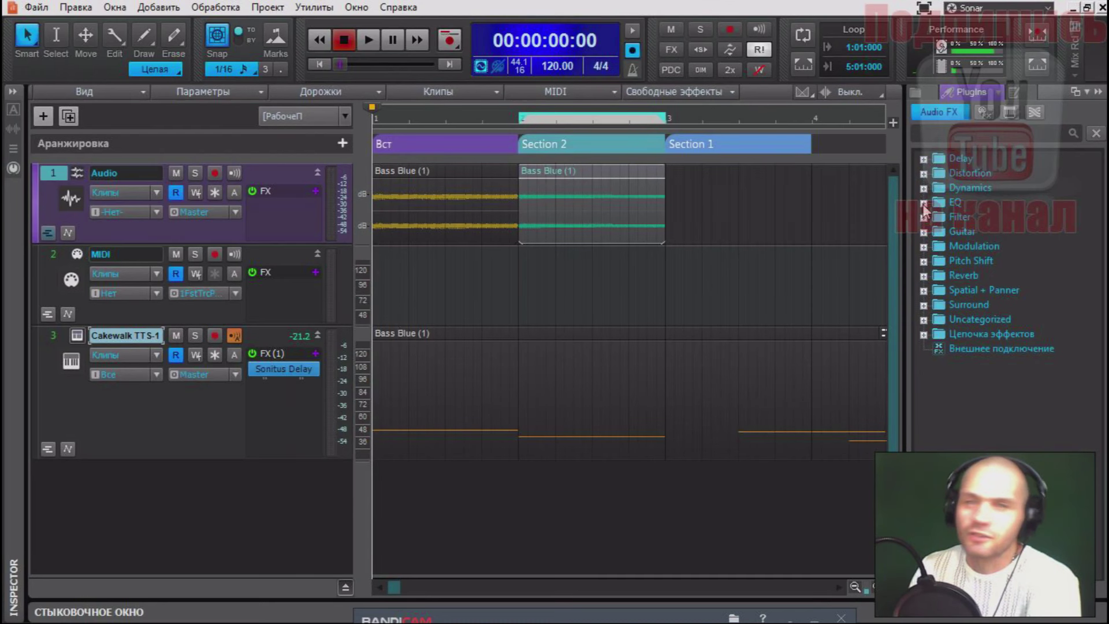
Step: Insert the Sonitus Equalizer on the Audio track's Section 2 clip and boost band 4 to 5.9 dB at 860 Hz
{"action": "left_click", "coordinate": [923, 202]}
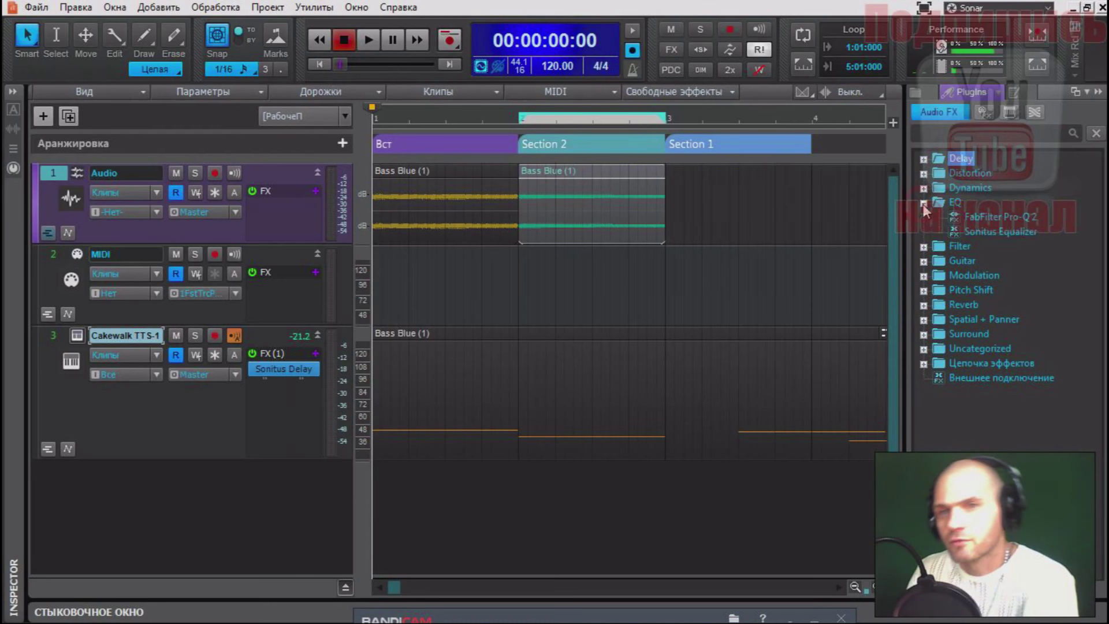
{"action": "left_click", "coordinate": [986, 233]}
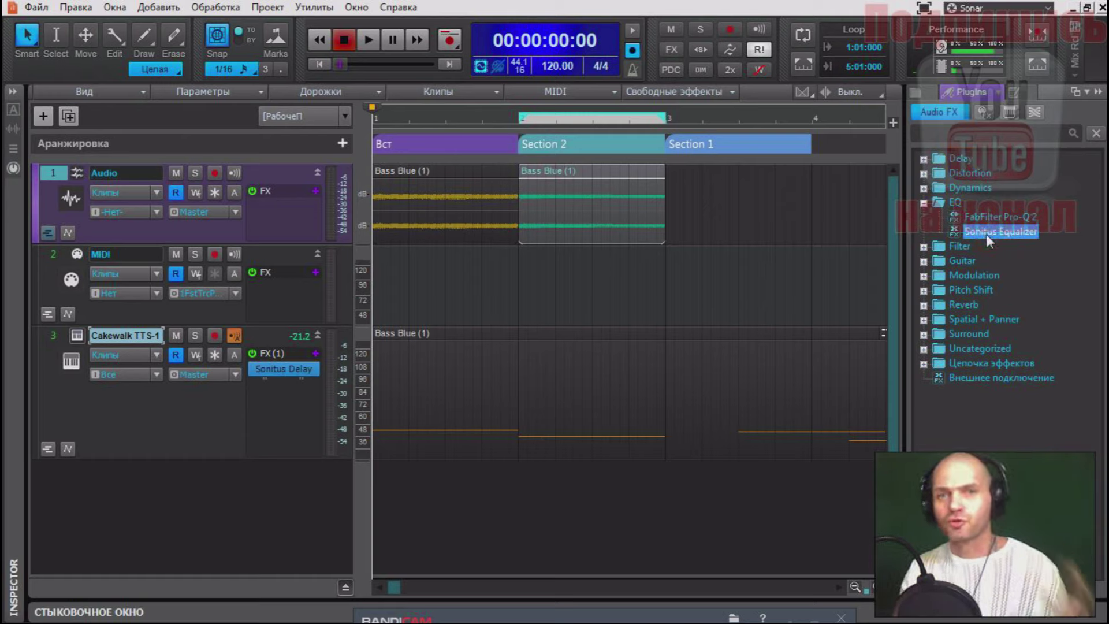
{"action": "left_click_drag", "start_coordinate": [986, 234], "coordinate": [593, 189]}
{"action": "left_click_drag", "start_coordinate": [230, 140], "coordinate": [235, 123]}
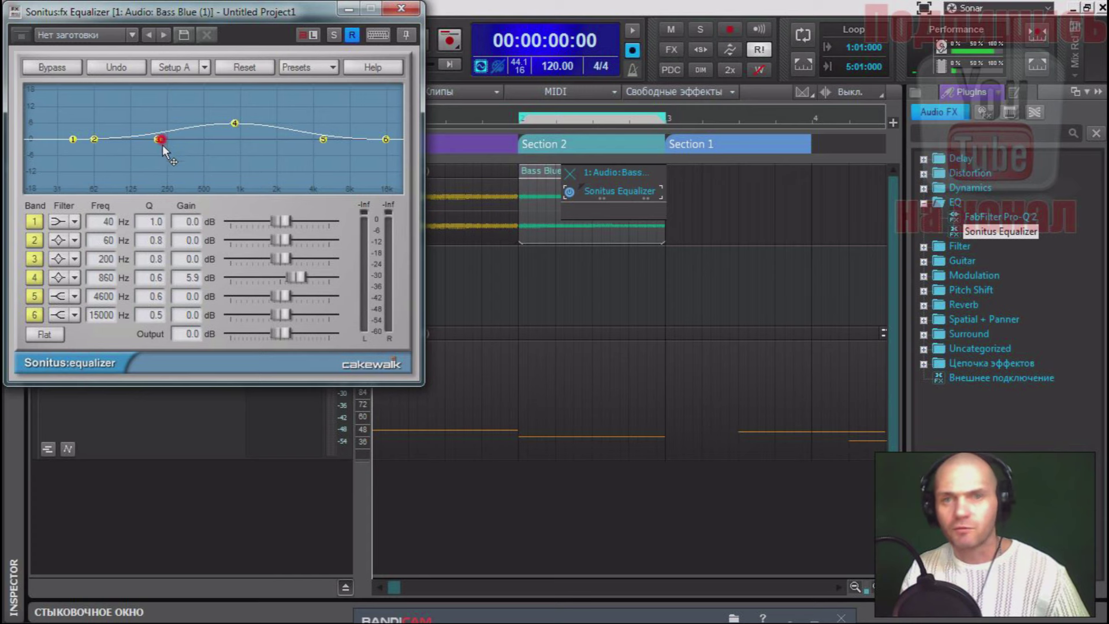
{"action": "left_click", "coordinate": [411, 13]}
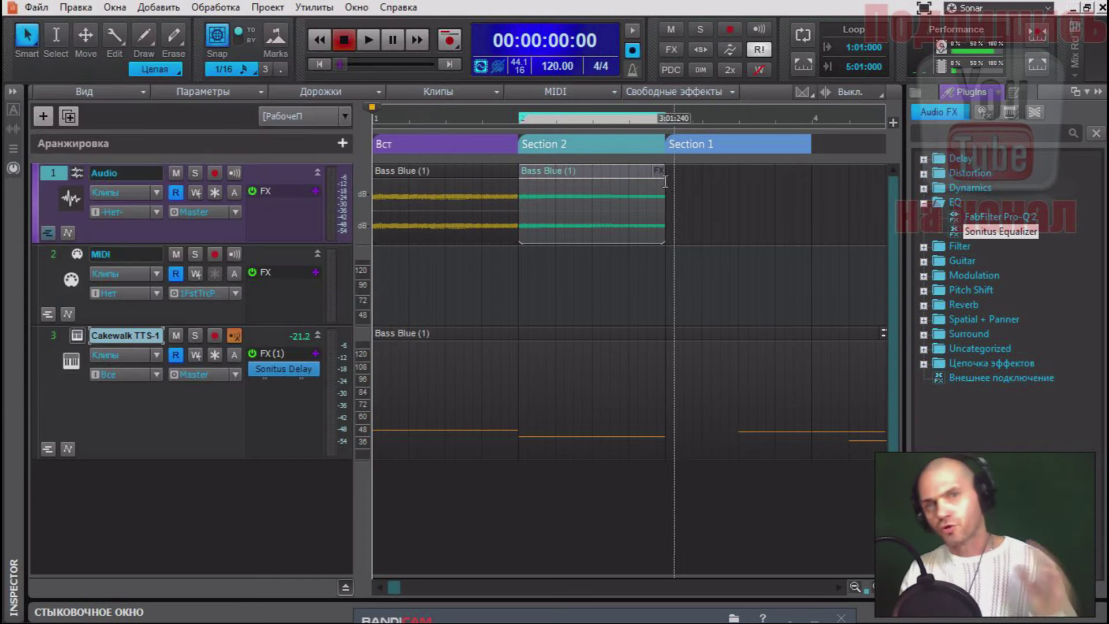
Step: Reopen the equalizer from the Section 2 clip's effects bin, close it and select the first audio clip
{"action": "left_click", "coordinate": [657, 166]}
{"action": "left_click", "coordinate": [646, 189]}
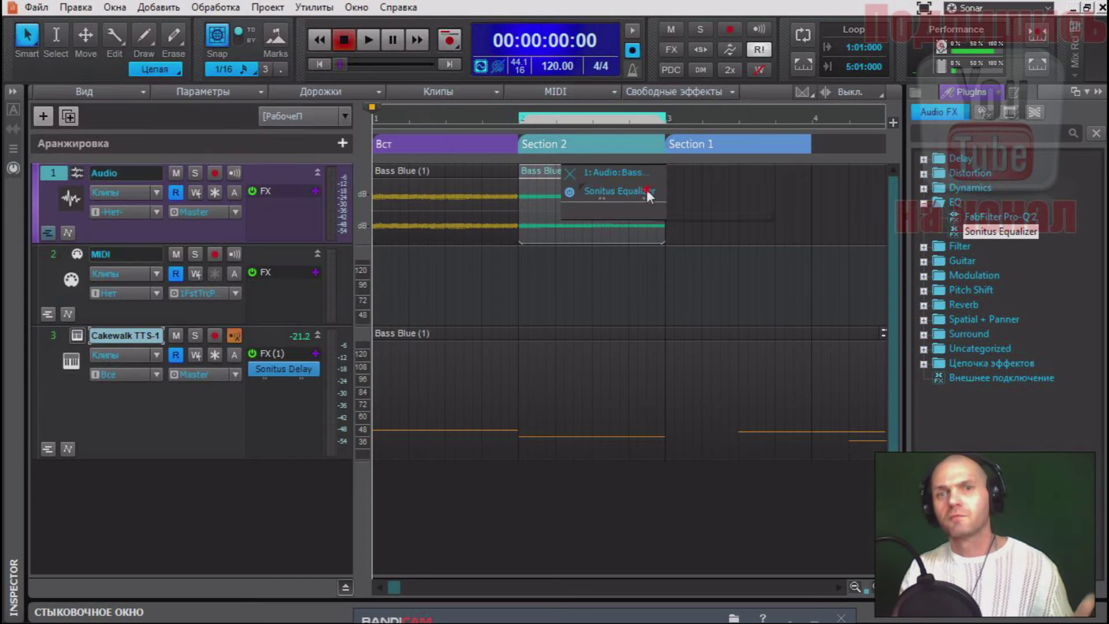
{"action": "double_click", "coordinate": [645, 190]}
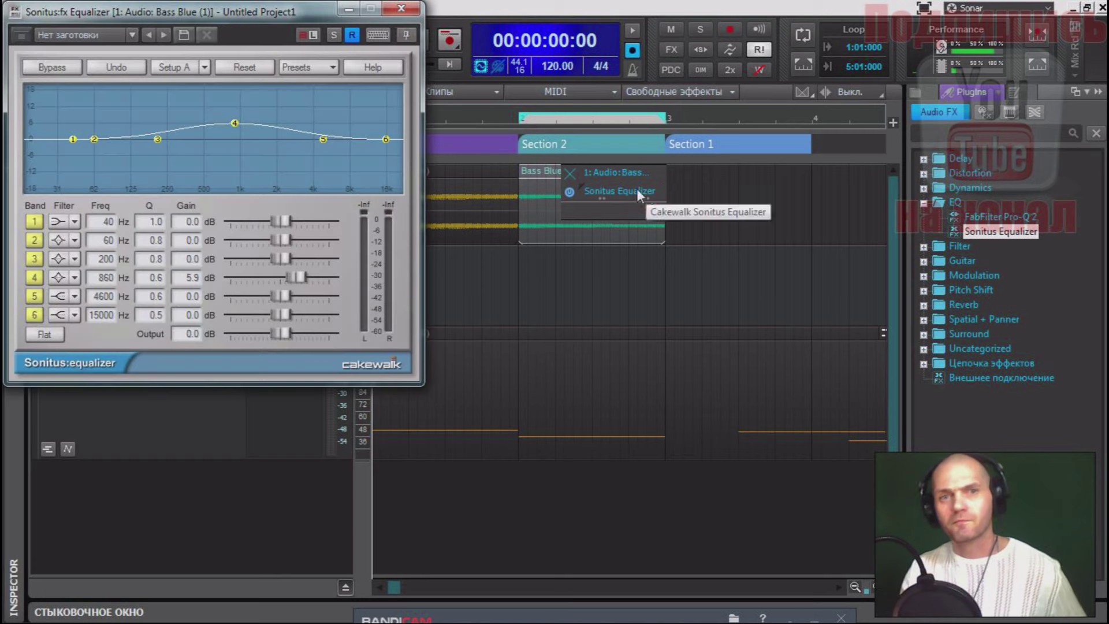
{"action": "left_click", "coordinate": [407, 13]}
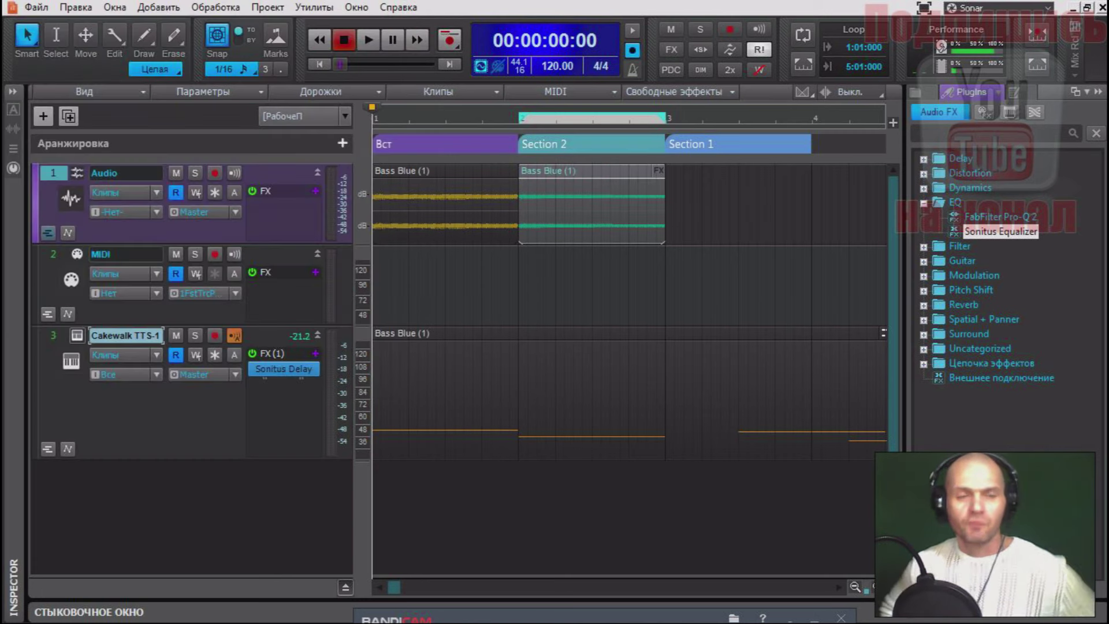
{"action": "left_click", "coordinate": [439, 208]}
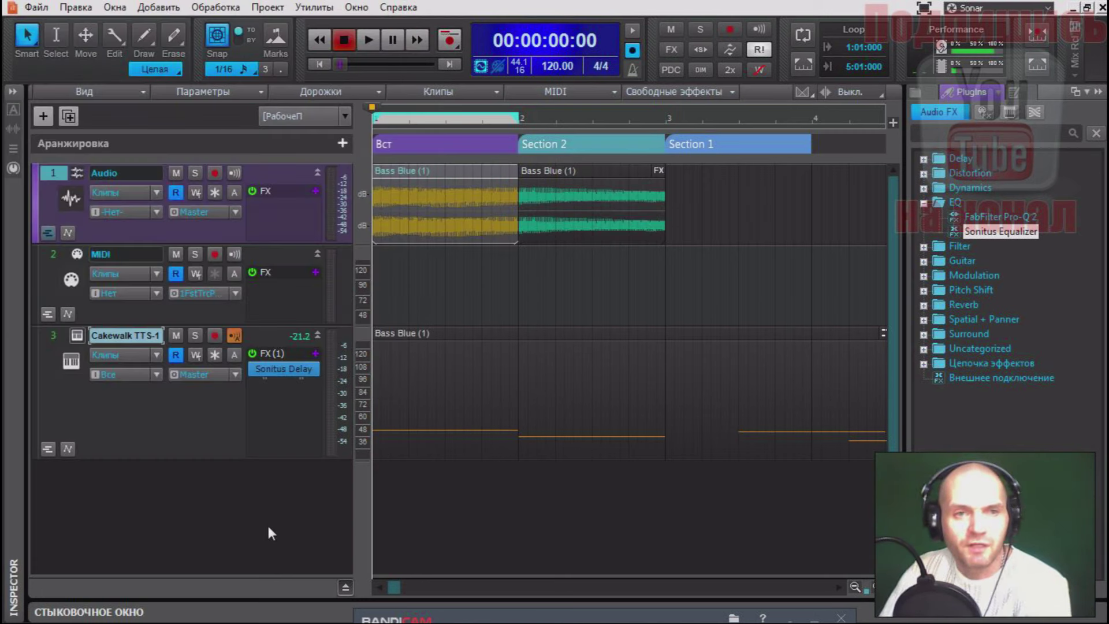